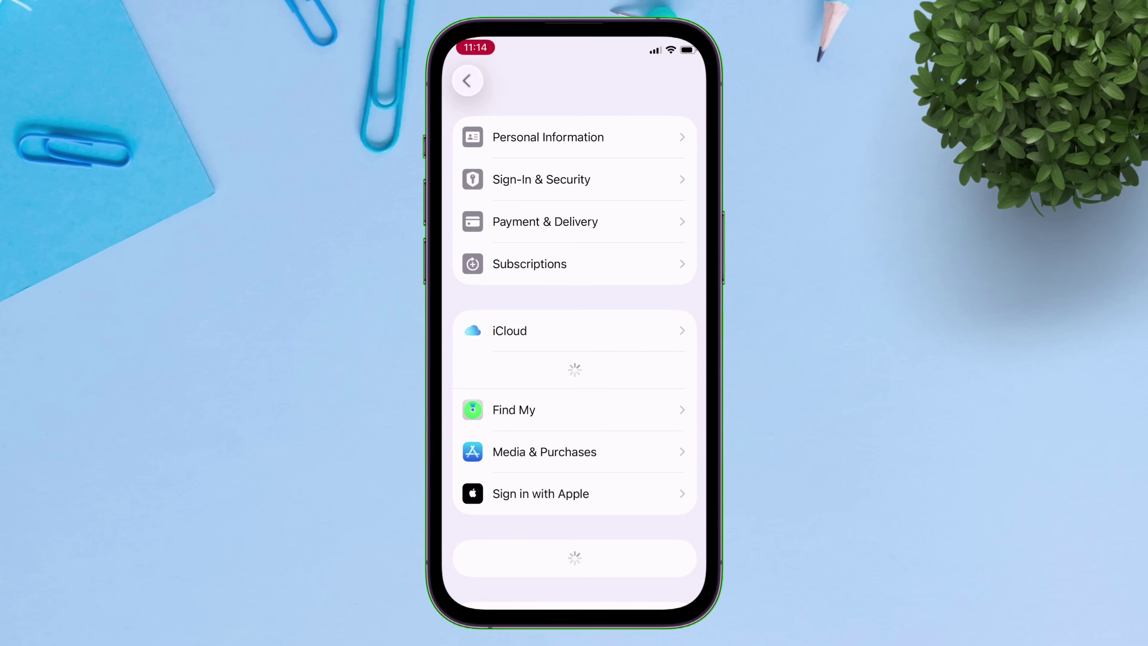
# Switch the Find My iPhone toggle off under the Apple Account's Find My settings
pyautogui.click(691, 573)
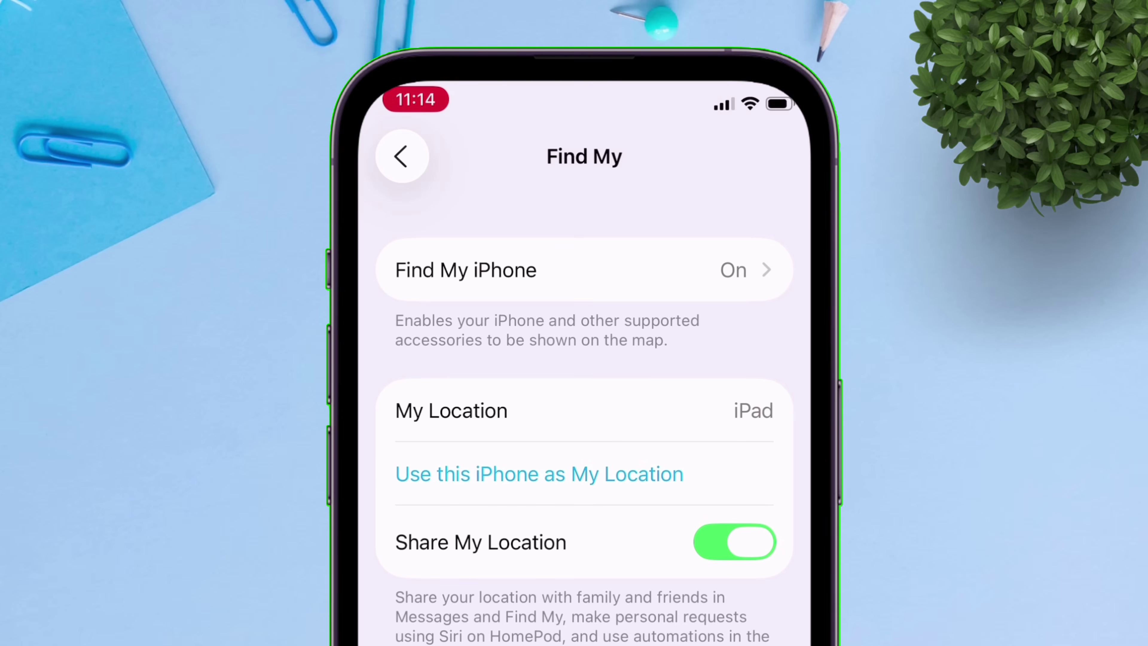
pyautogui.click(653, 267)
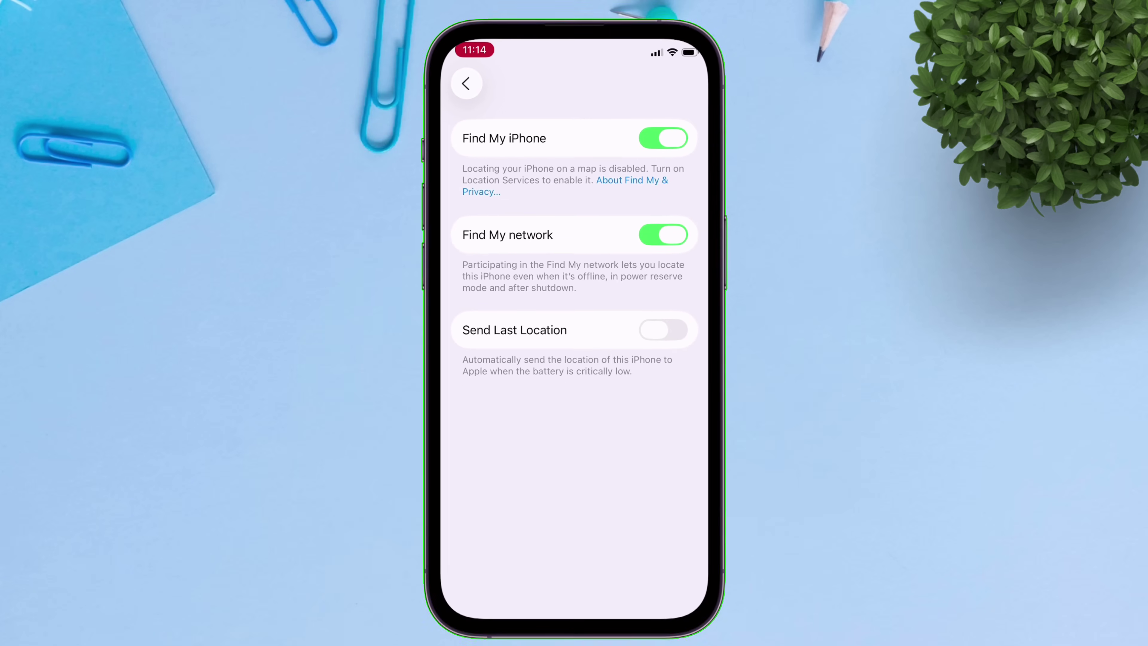
pyautogui.click(663, 137)
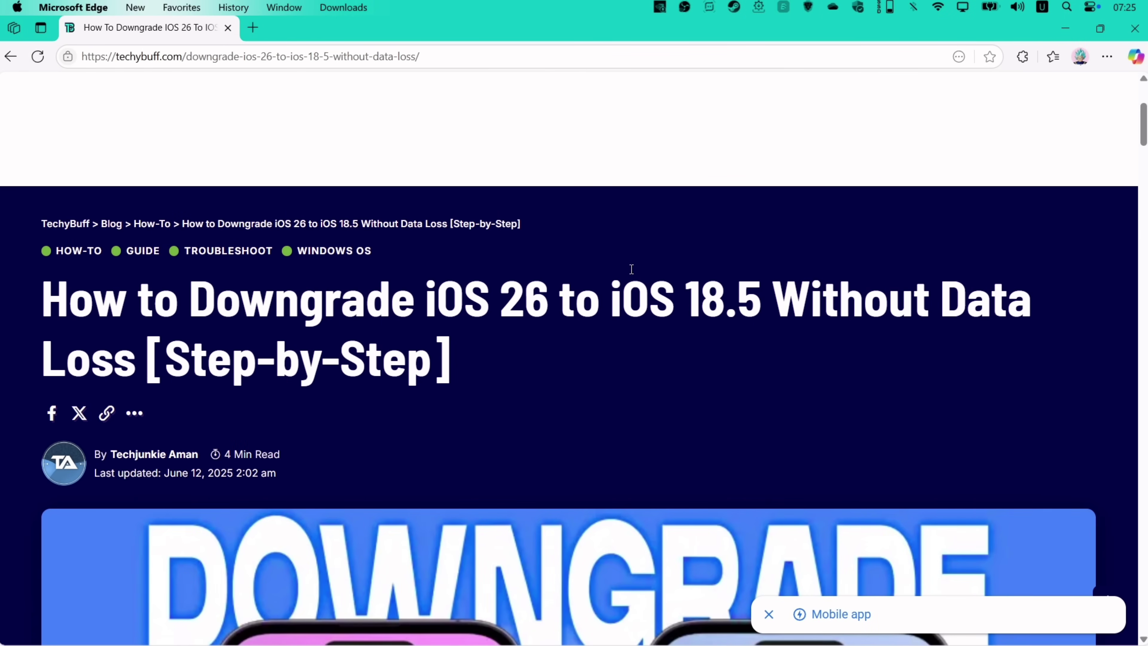
# Scroll the downgrade guide and cancel the iTunes64Setup (3).exe download in Edge's Downloads panel
pyautogui.scroll(-15, 631, 271)
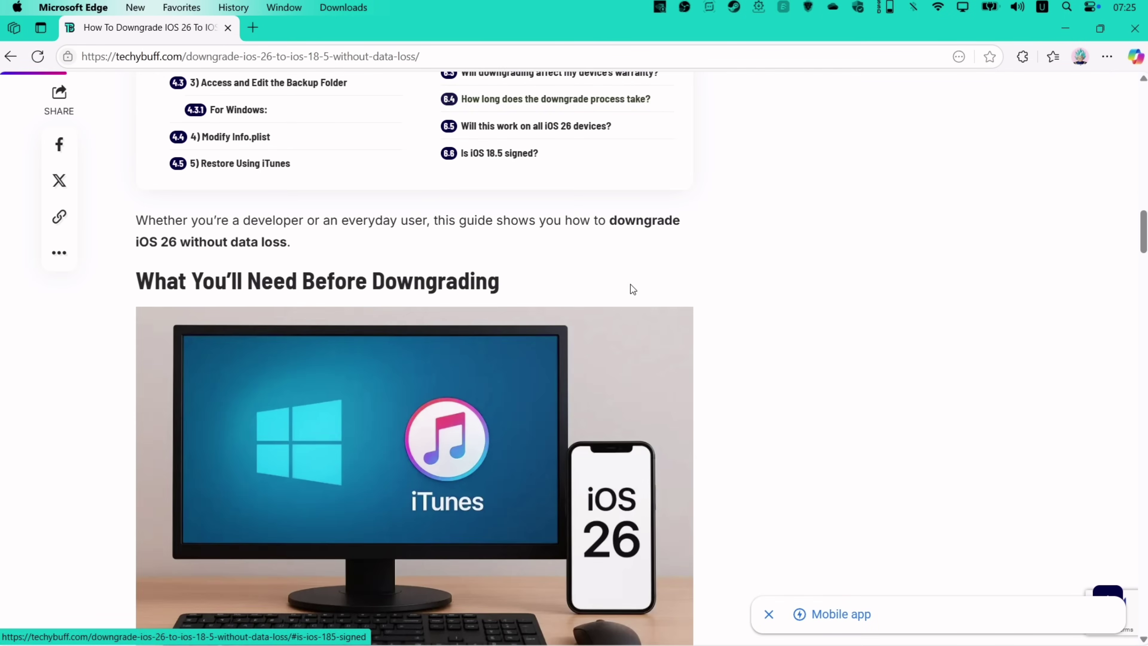
pyautogui.scroll(-10, 630, 284)
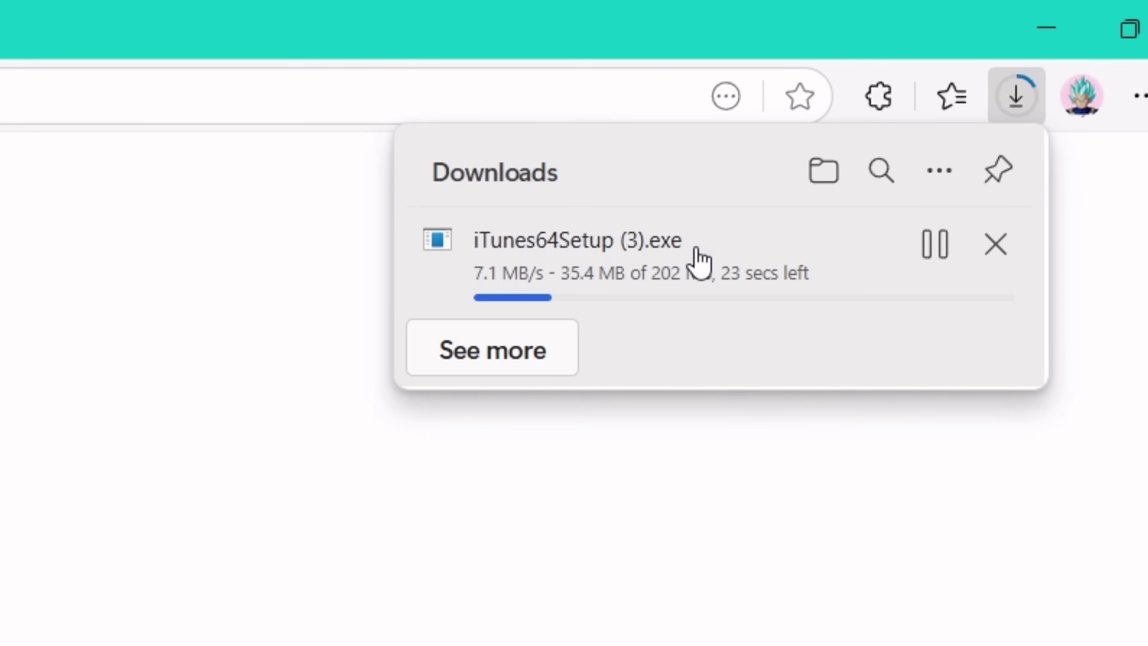
pyautogui.click(998, 246)
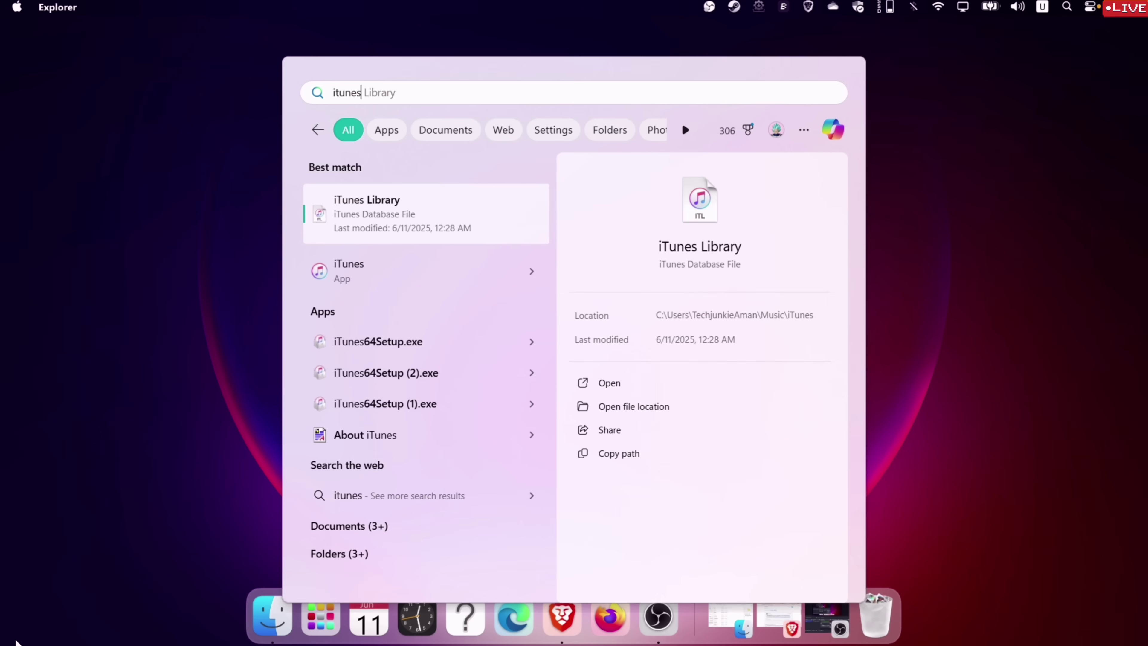
# Launch iTunes and run Back Up Now for the connected iPhone to this computer
pyautogui.click(531, 271)
pyautogui.click(610, 315)
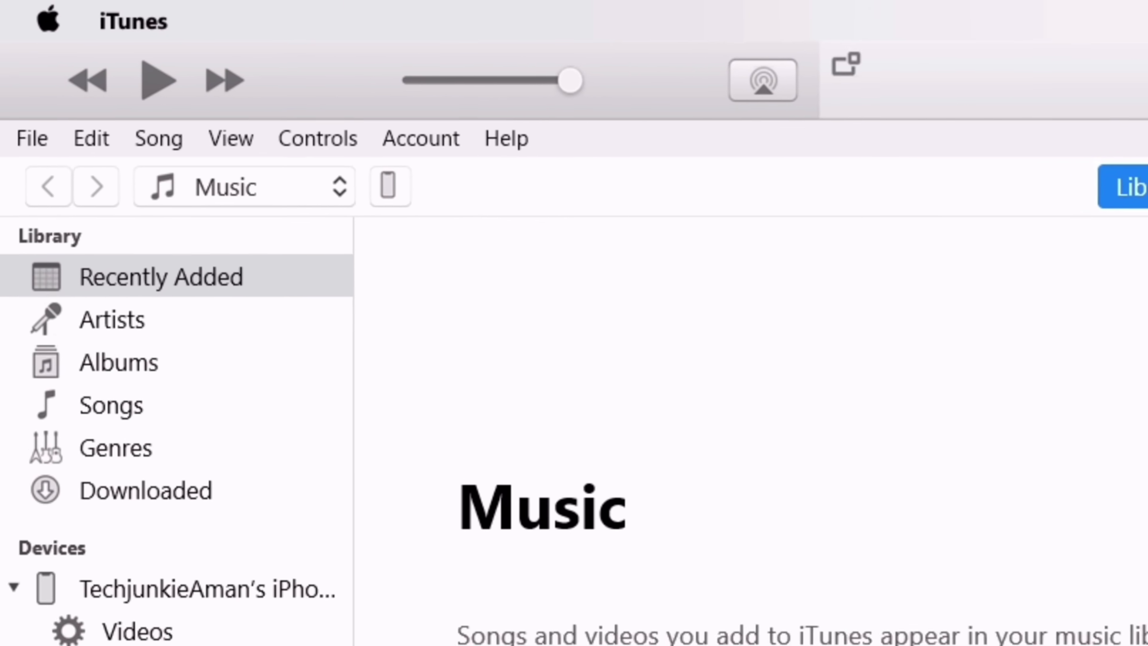
pyautogui.click(405, 194)
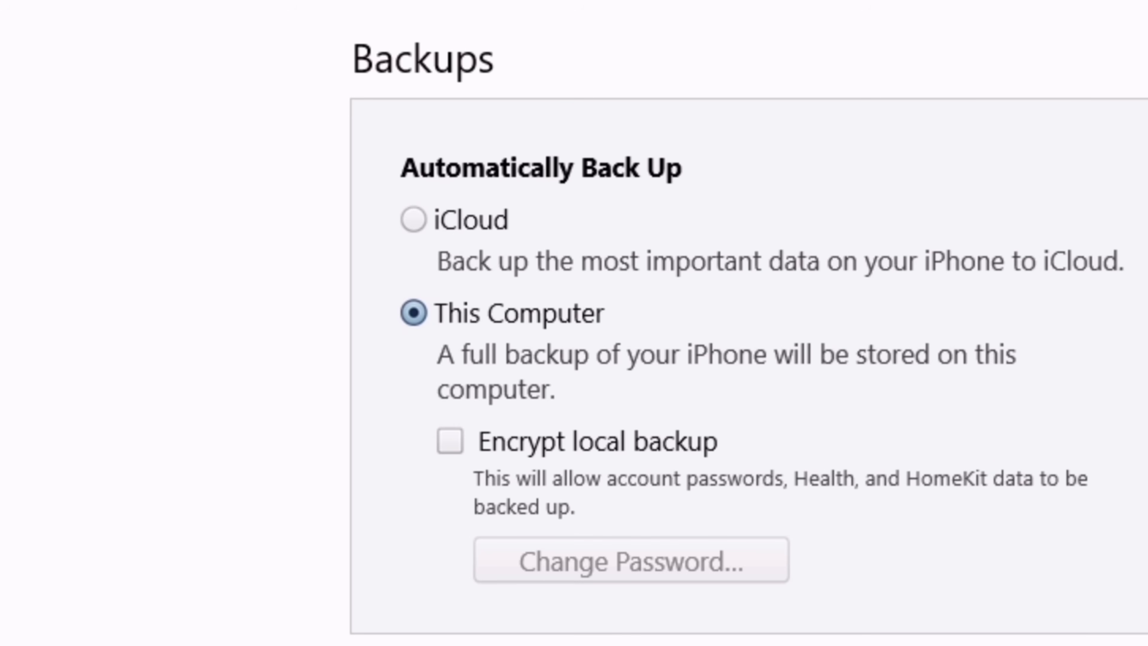
pyautogui.click(948, 256)
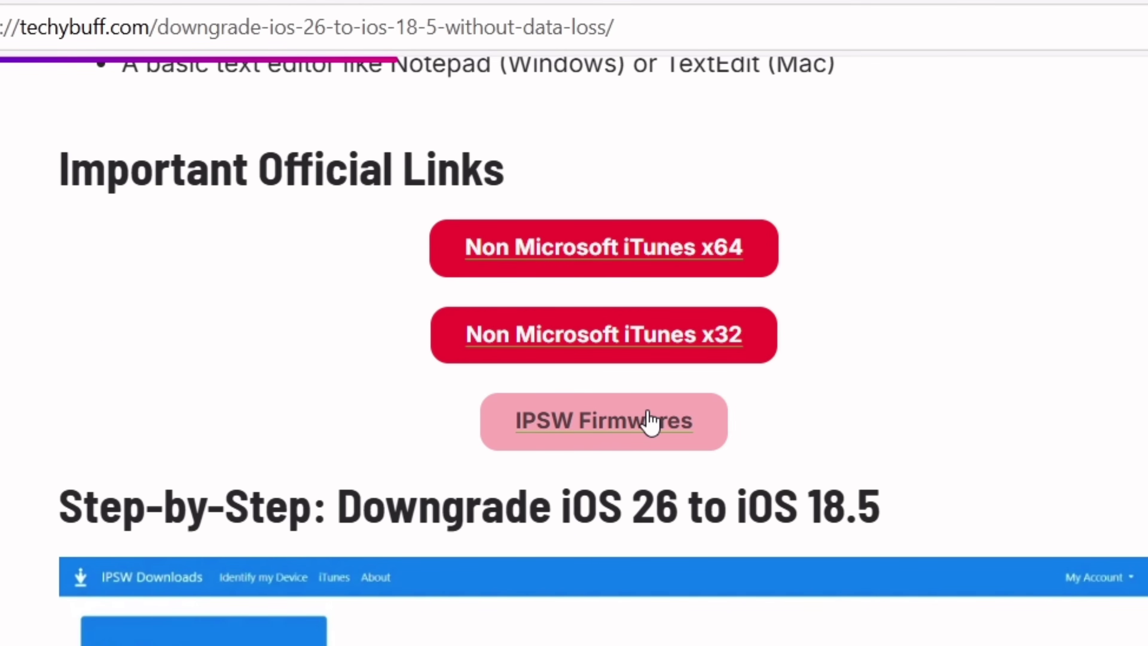
# Follow the IPSW Firmwares link past Get Link, the ad and Access Options to ipsw.me
pyautogui.click(649, 420)
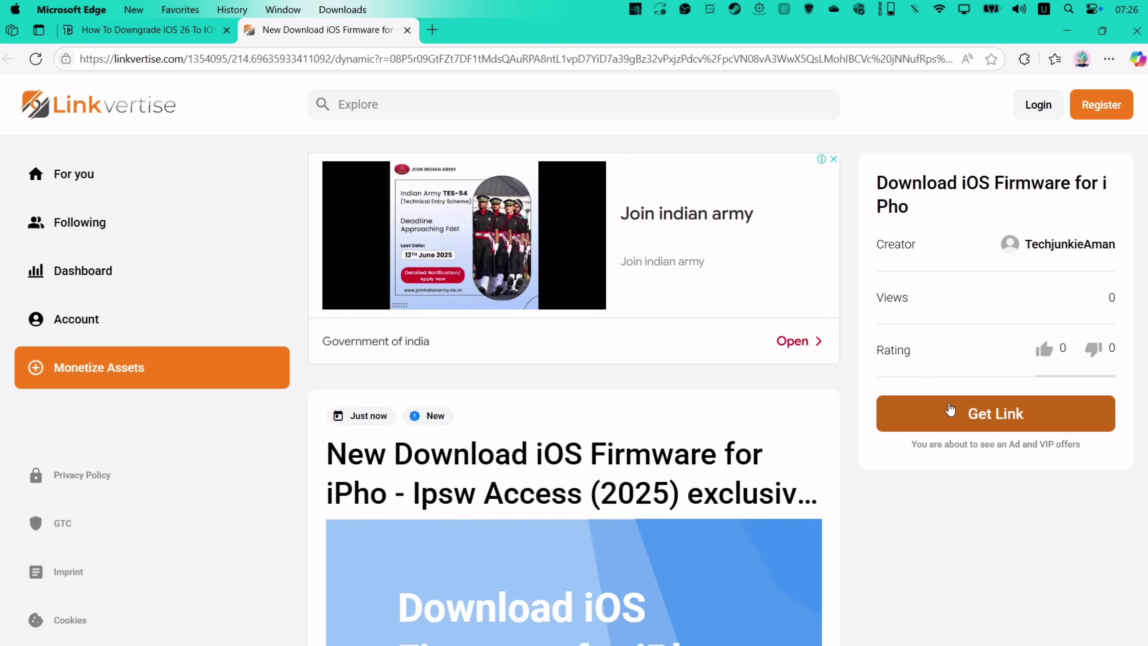
pyautogui.click(1006, 422)
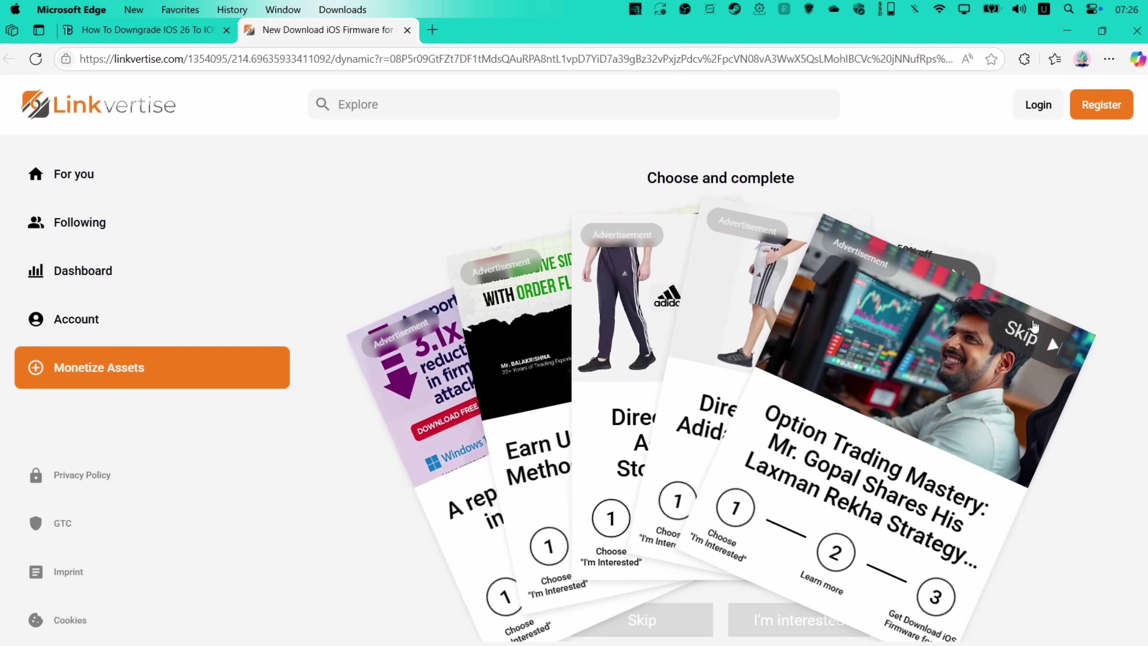
pyautogui.click(811, 252)
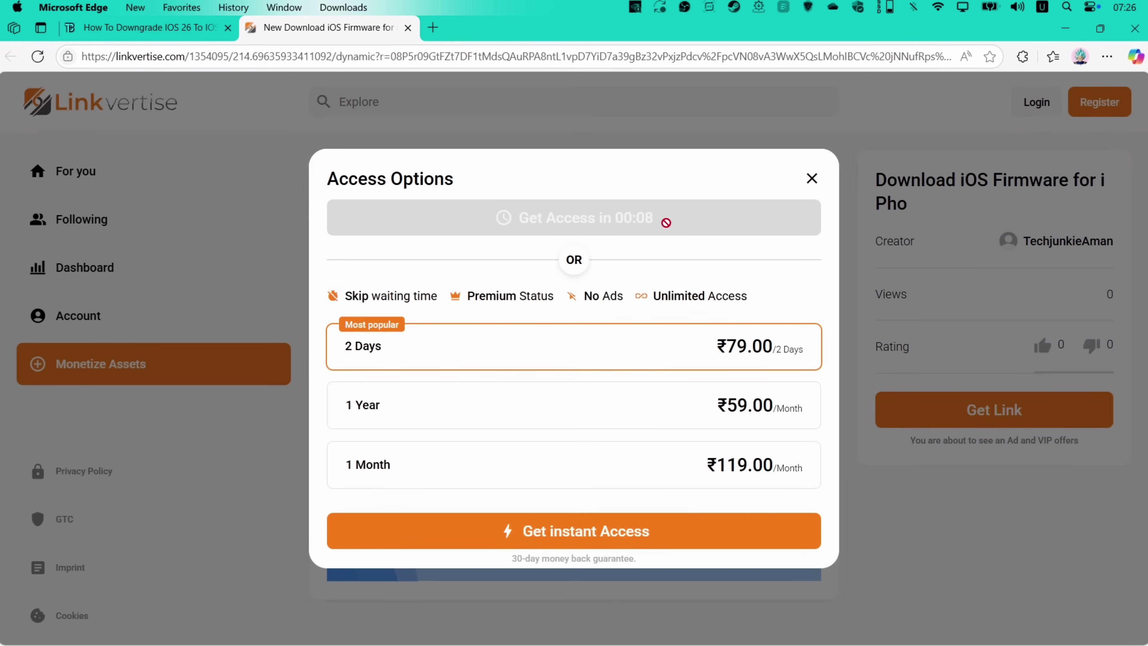
pyautogui.click(678, 226)
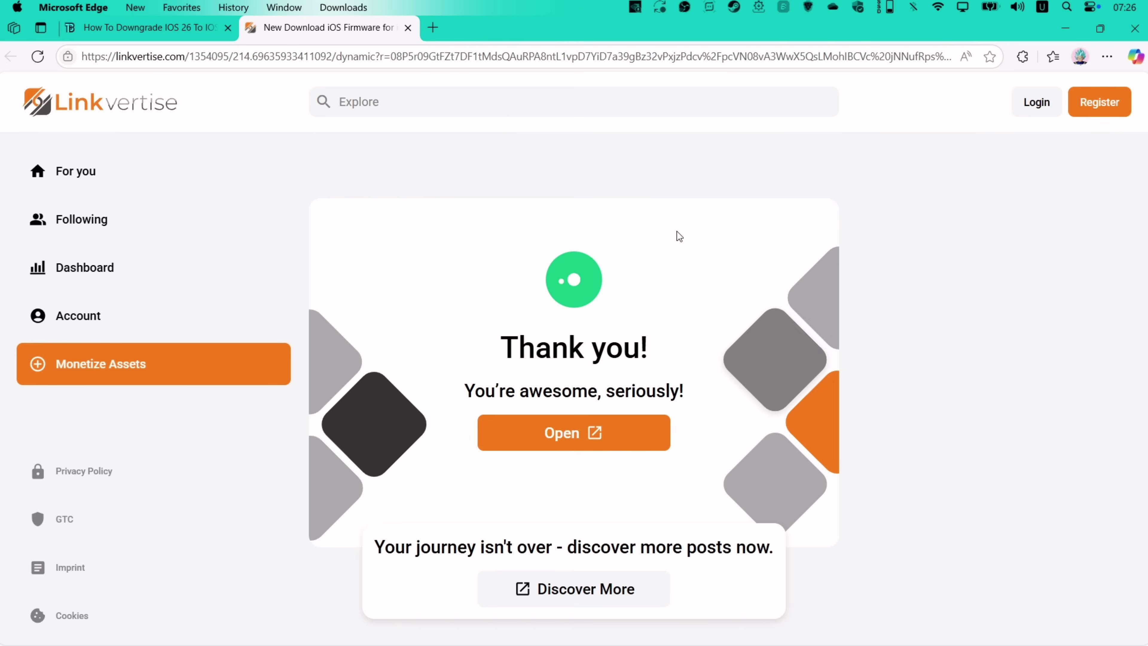
pyautogui.click(582, 442)
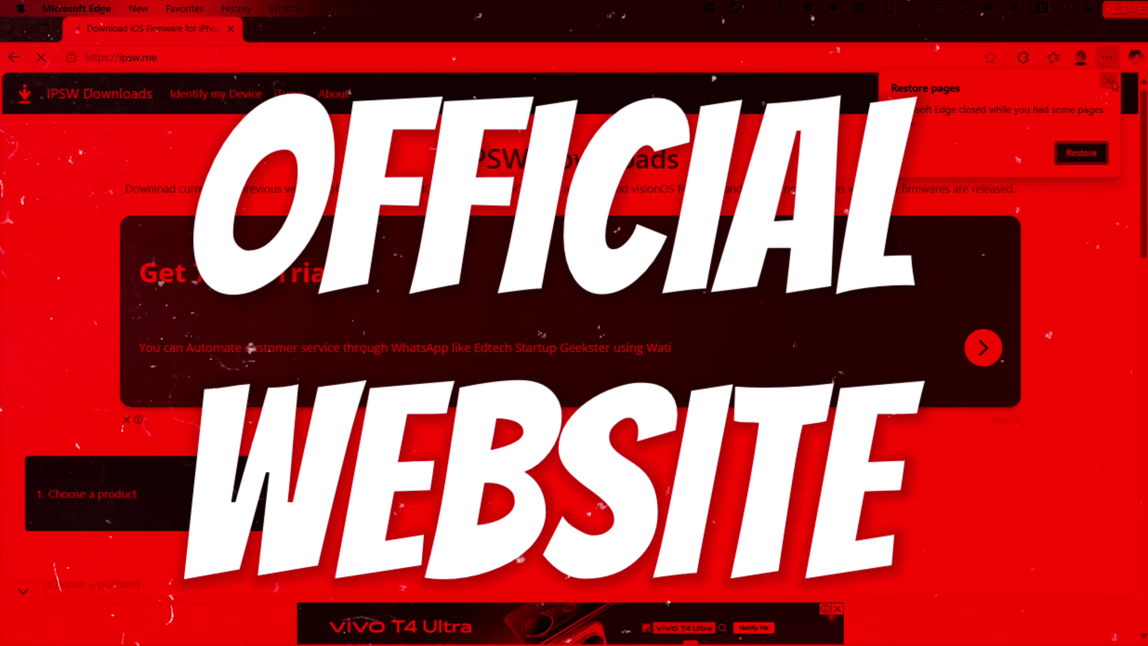
# Dismiss the restore-pages prompt and collapse the bottom advertisement on ipsw.me
pyautogui.click(1110, 83)
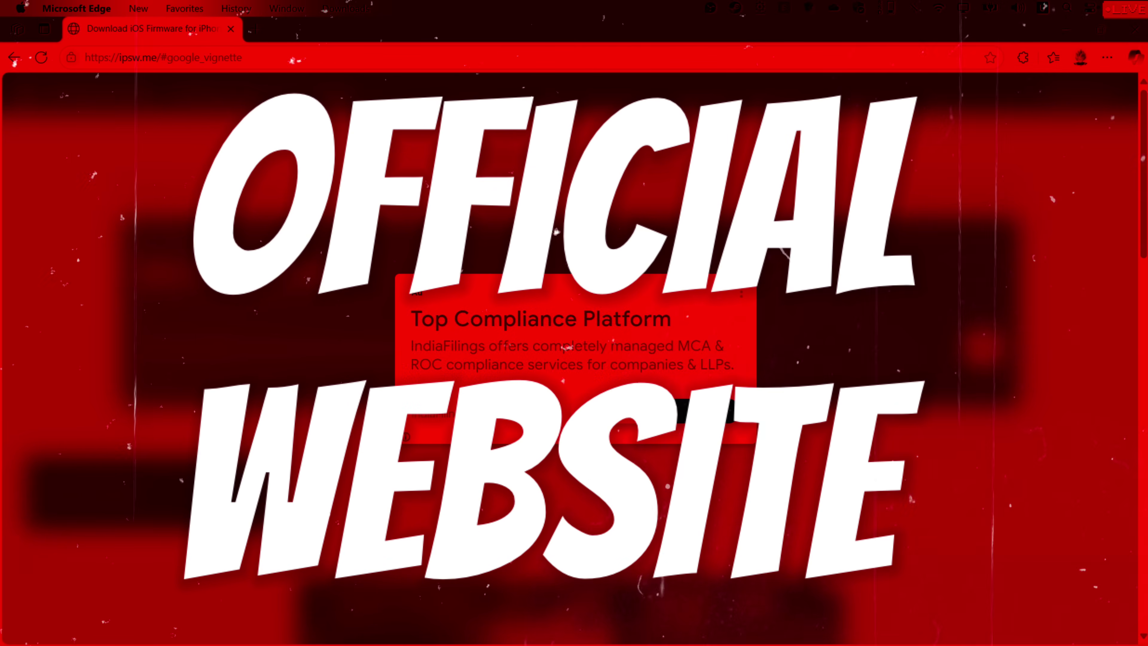
pyautogui.scroll(-10, 574, 317)
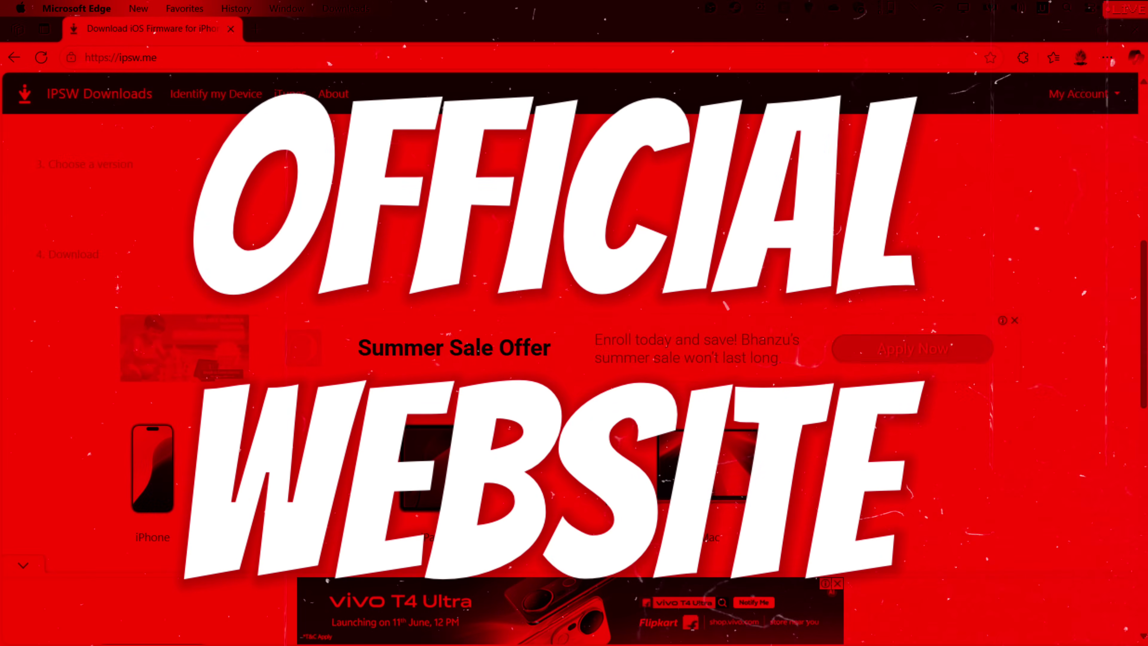
pyautogui.scroll(-5, 622, 465)
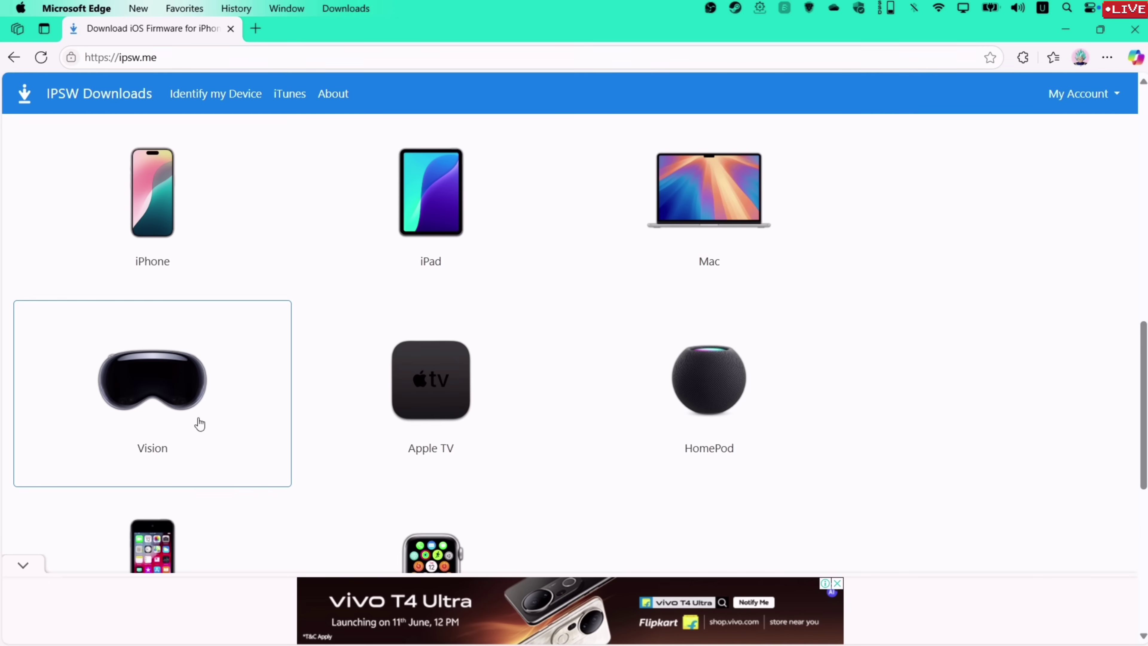
pyautogui.scroll(1, 272, 474)
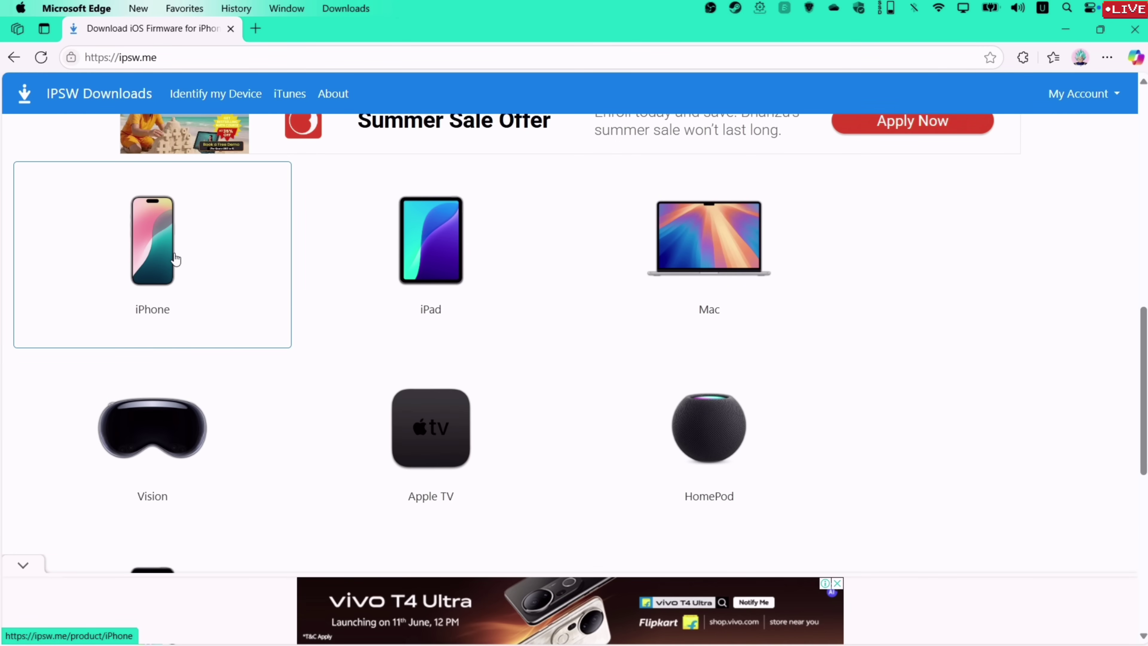
pyautogui.scroll(-10, 605, 322)
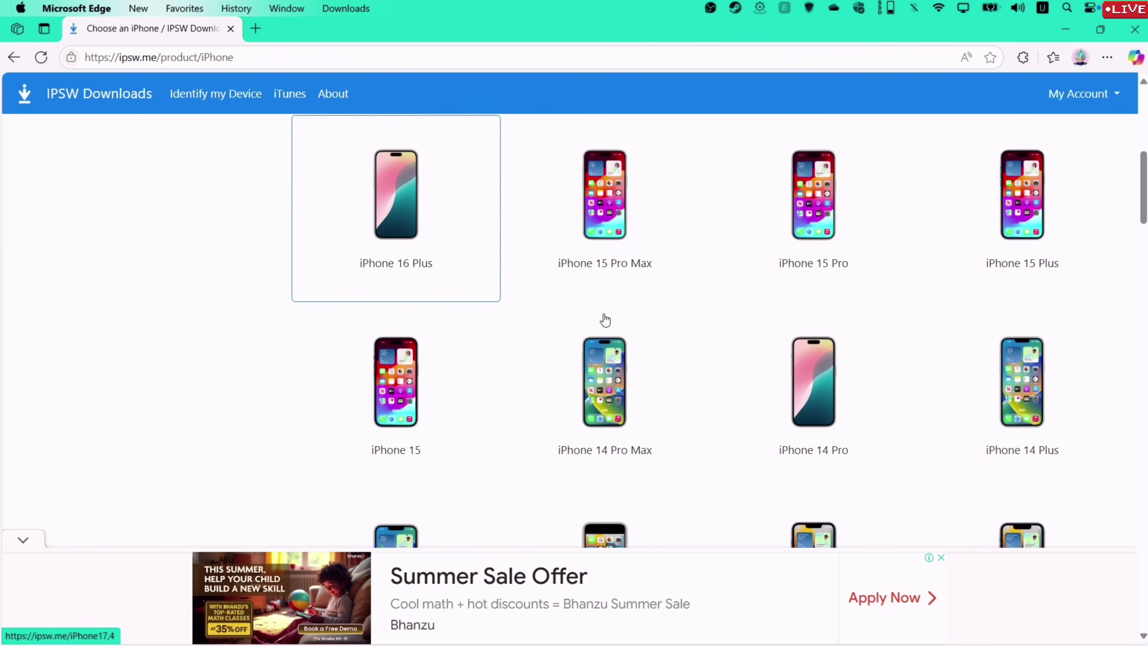
pyautogui.click(23, 539)
# Select the signed iOS 18.5 (22F76) firmware for iPhone 11 Pro and download it
pyautogui.scroll(-15, 838, 376)
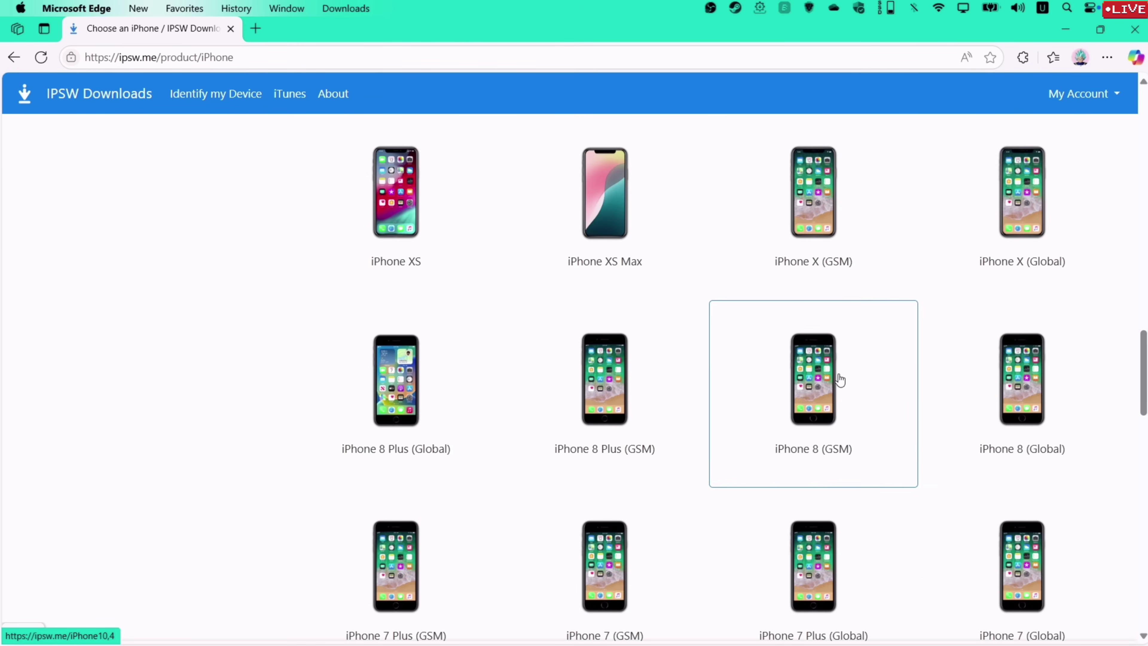
pyautogui.scroll(4, 839, 380)
pyautogui.scroll(5, 788, 400)
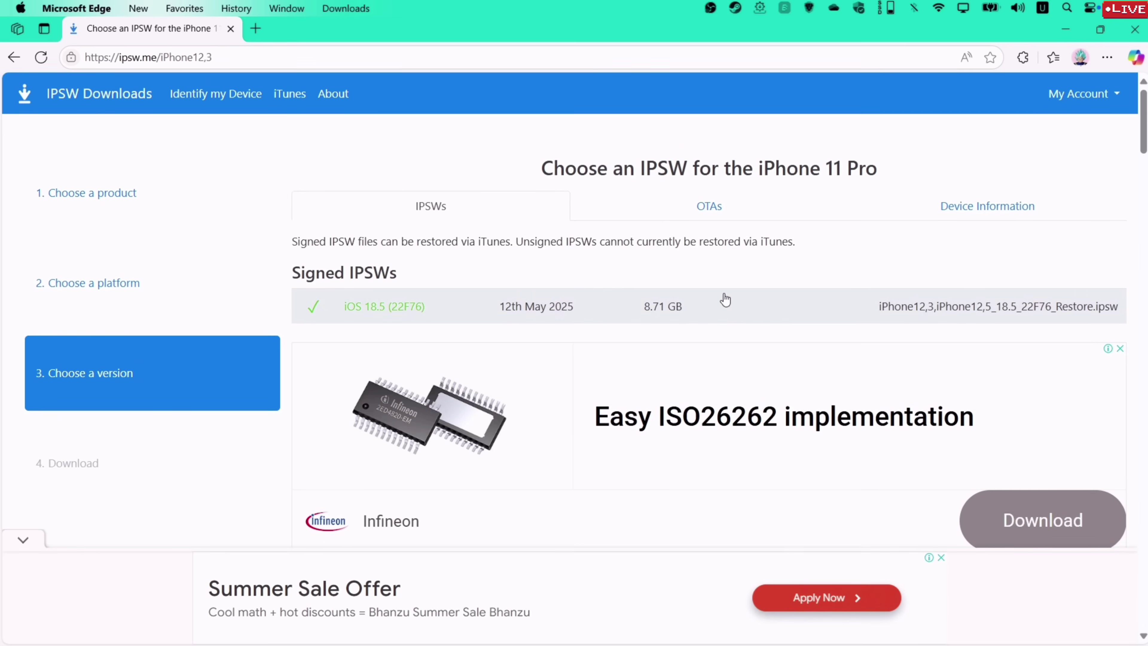
pyautogui.click(719, 294)
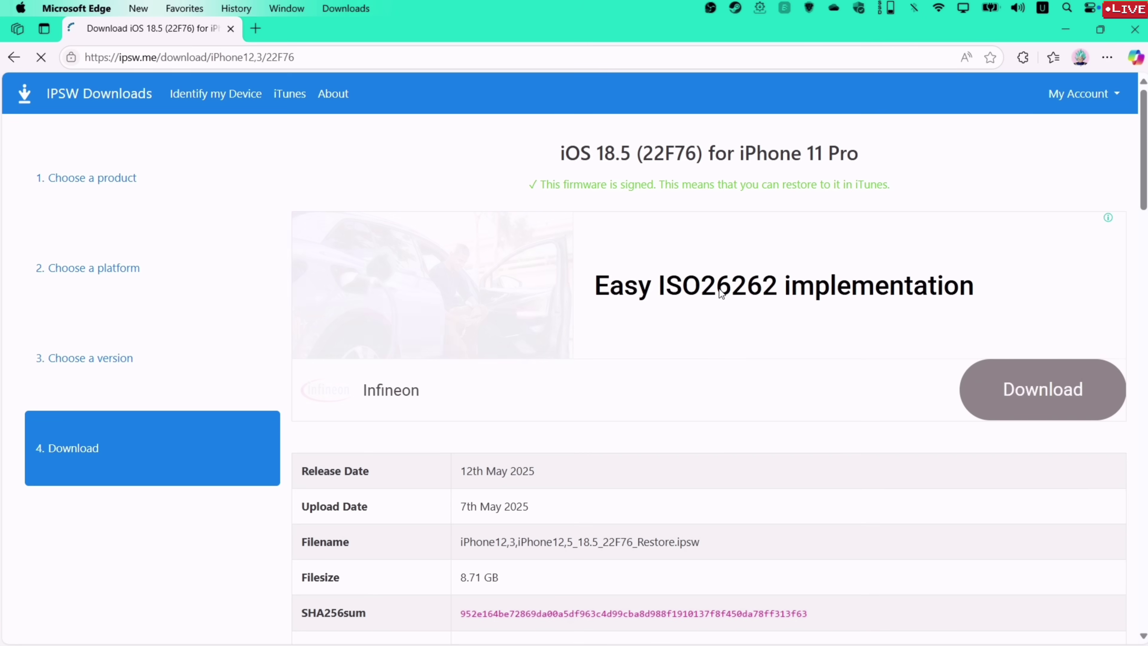
pyautogui.scroll(-4, 721, 292)
pyautogui.scroll(-4, 719, 288)
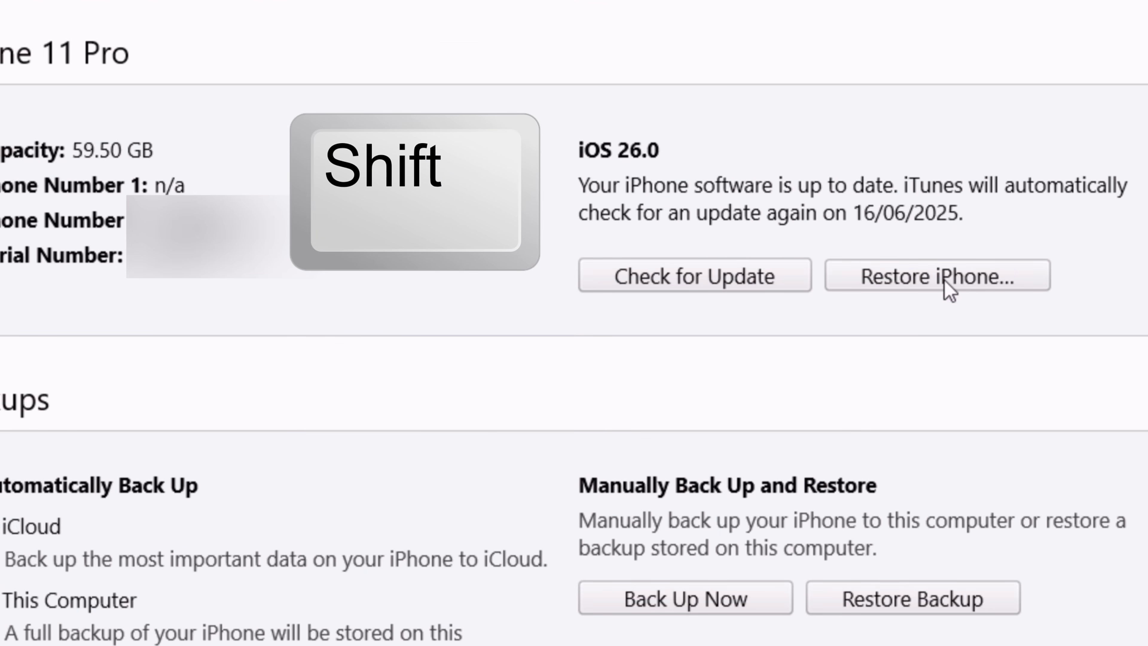
# Shift-click Restore iPhone and load iPhone12,3,iPhone12,5_18.5_22F76_Restore from Downloads
pyautogui.keyDown('shift'); pyautogui.click(944, 281); pyautogui.keyUp('shift')
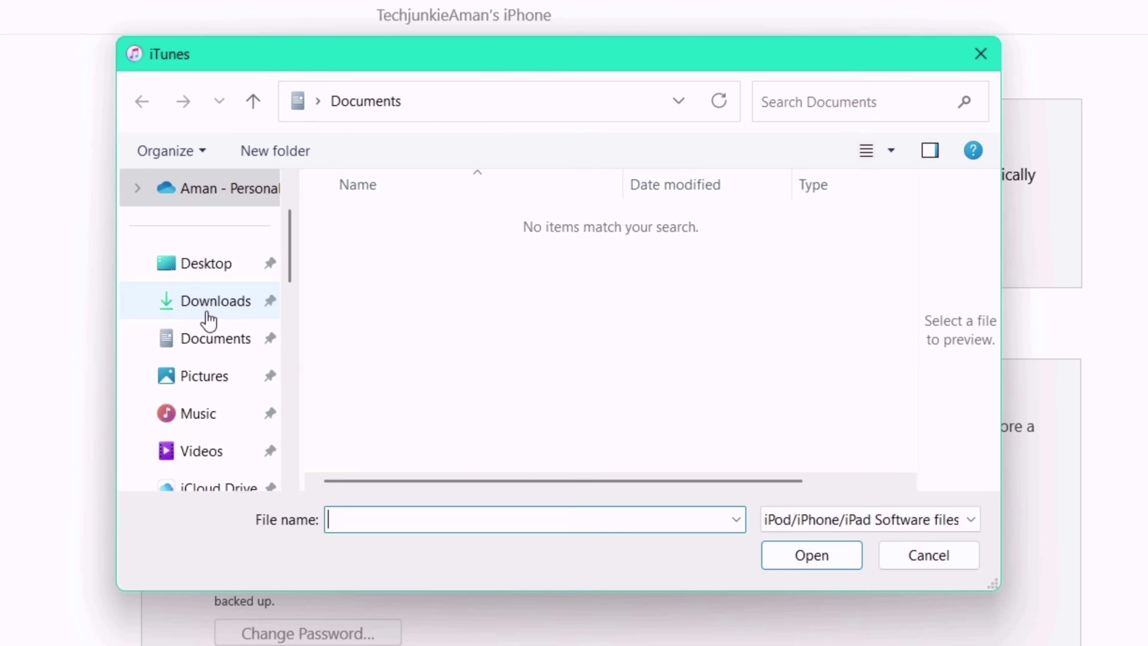
pyautogui.click(208, 313)
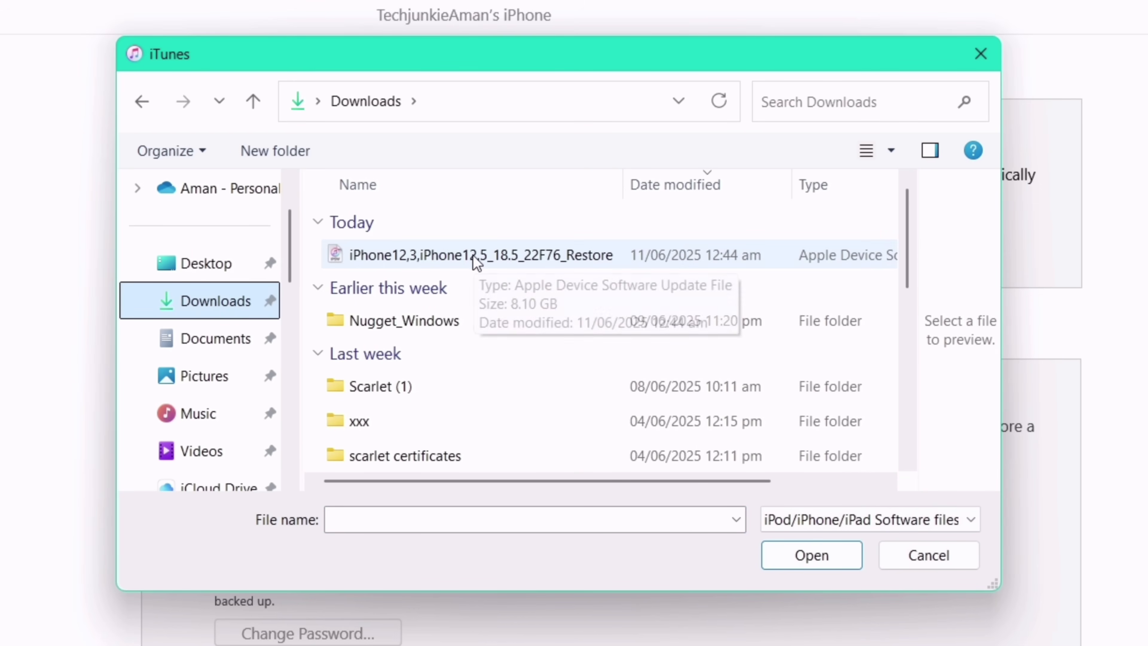
pyautogui.click(472, 258)
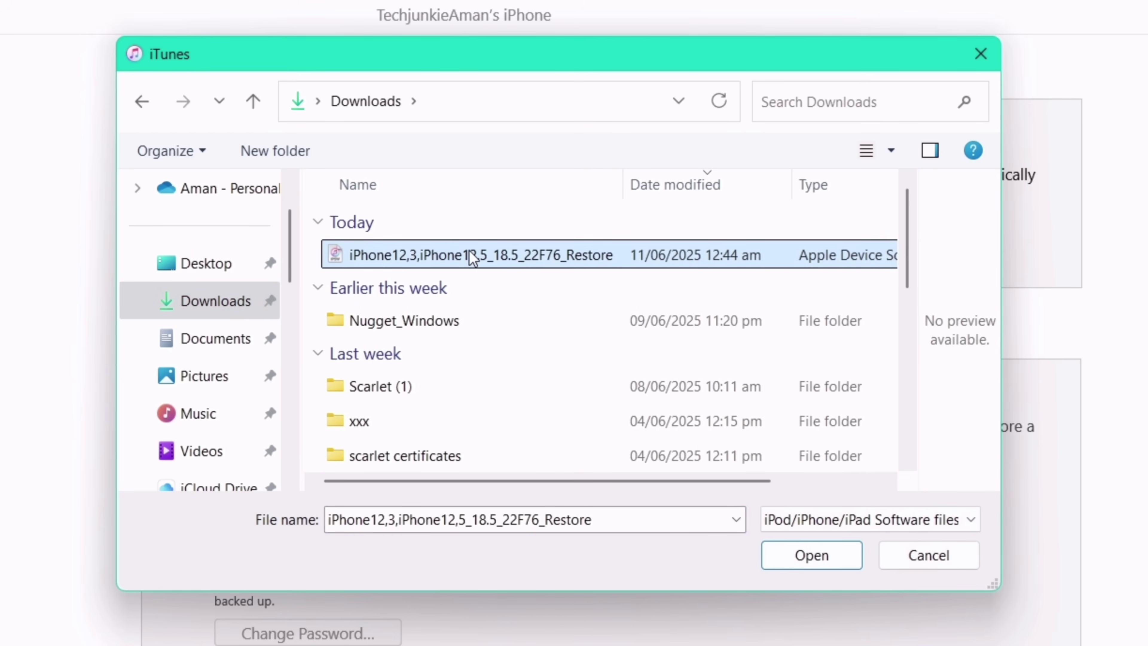
pyautogui.click(780, 556)
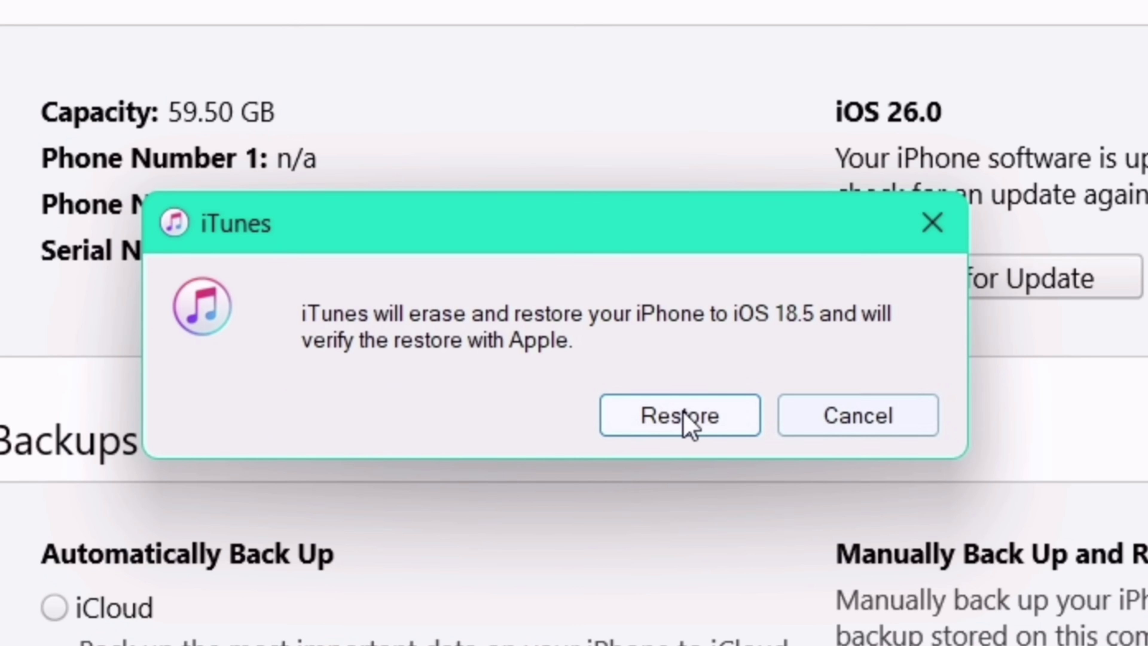
# Confirm erasing and restoring the iPhone to iOS 18.5, waiting for Welcome to Your New iPhone
pyautogui.click(684, 417)
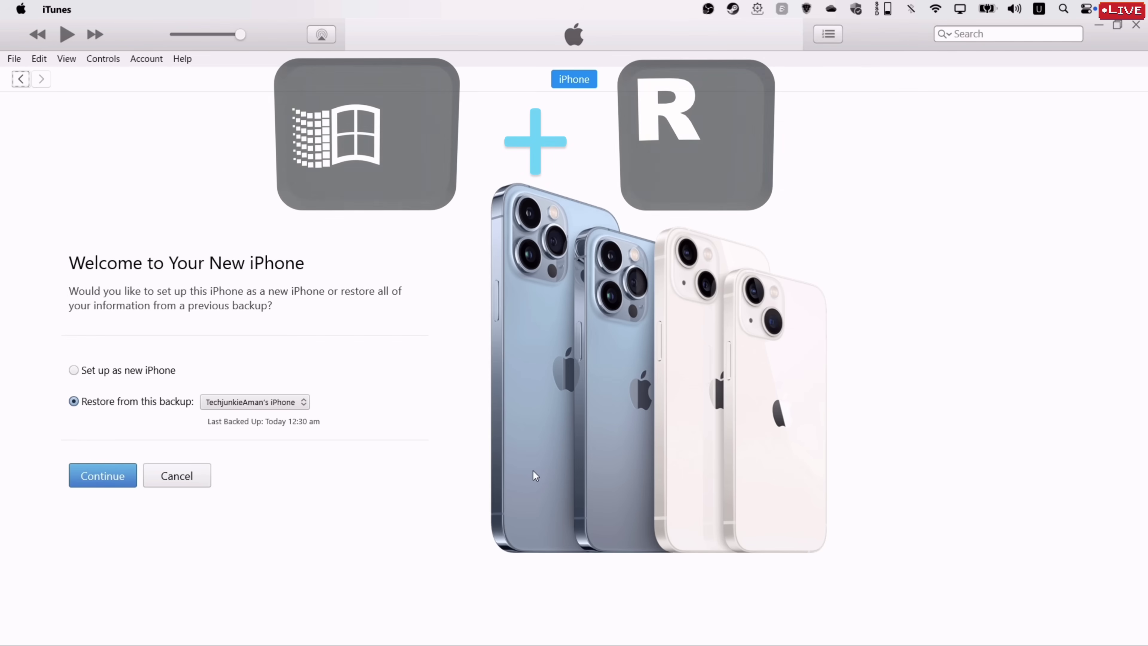
# Open %appdata%\Apple Computer\MobileSync through the Win+R Run dialog
pyautogui.press('super+r')
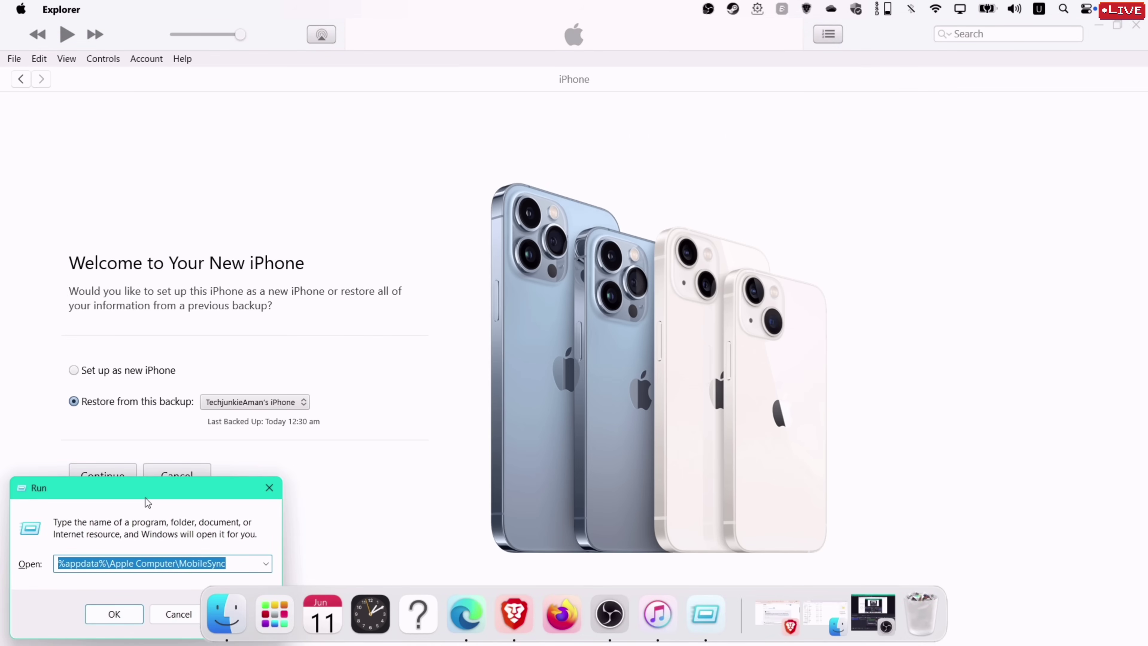
pyautogui.moveTo(145, 497); pyautogui.dragTo(268, 288)
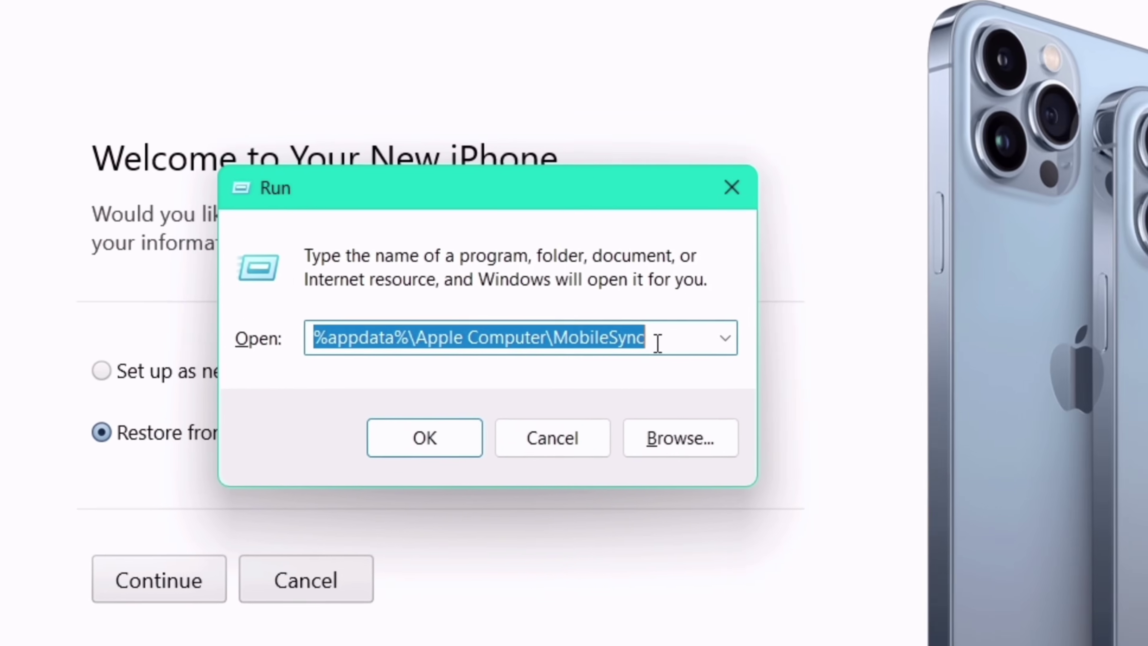
pyautogui.click(354, 354)
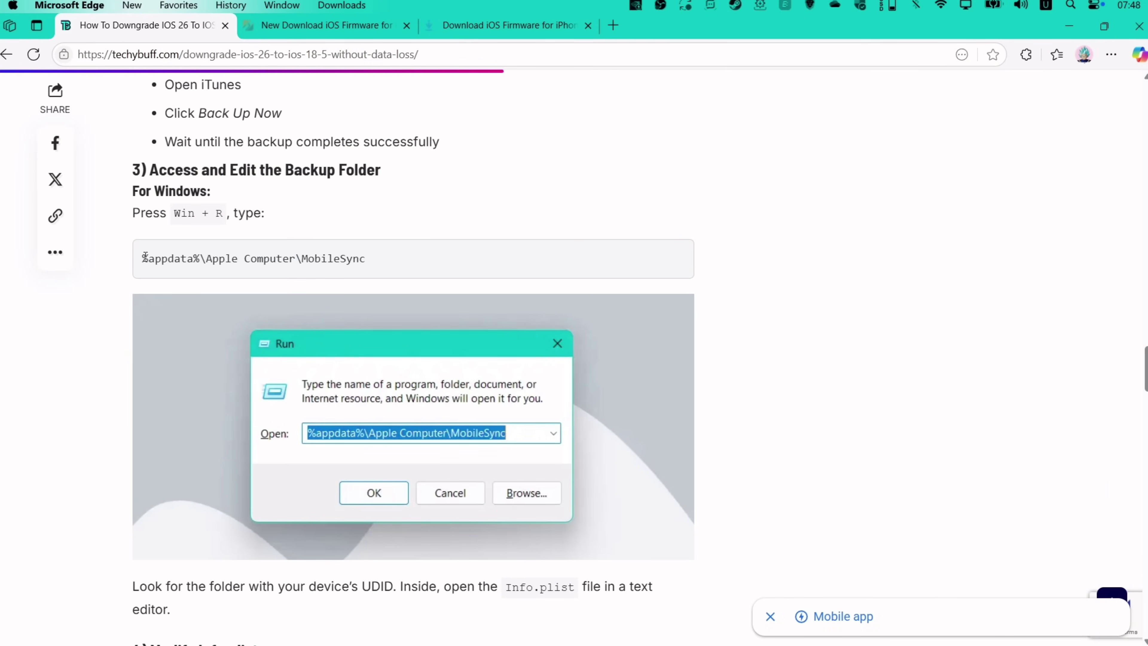
pyautogui.moveTo(143, 259); pyautogui.dragTo(368, 254)
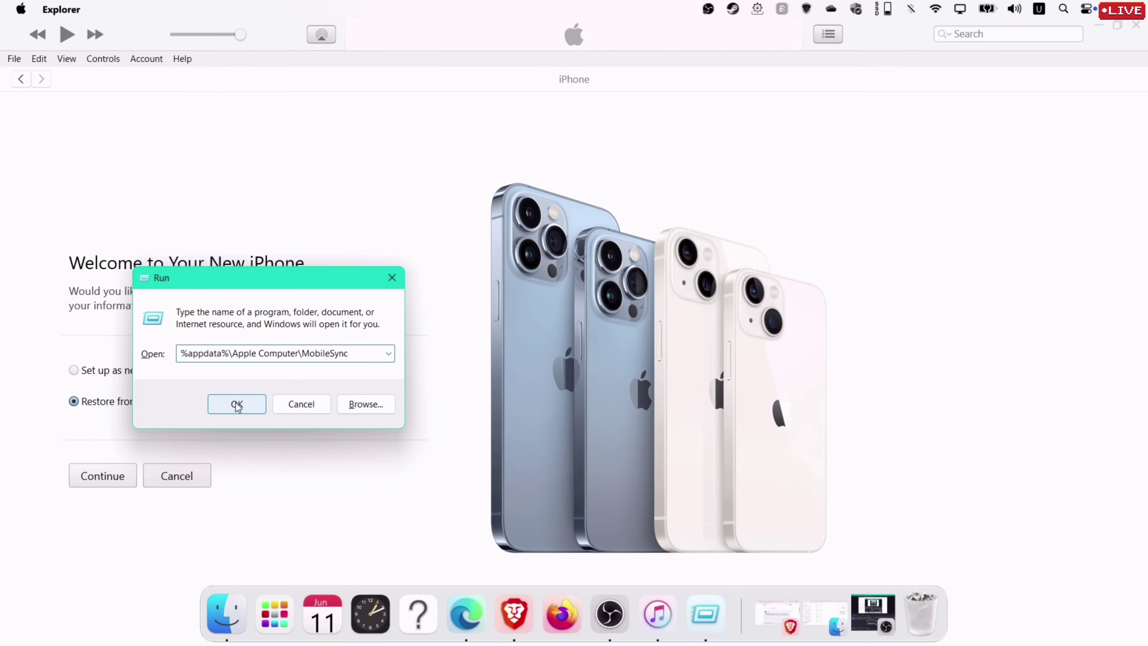
pyautogui.click(237, 404)
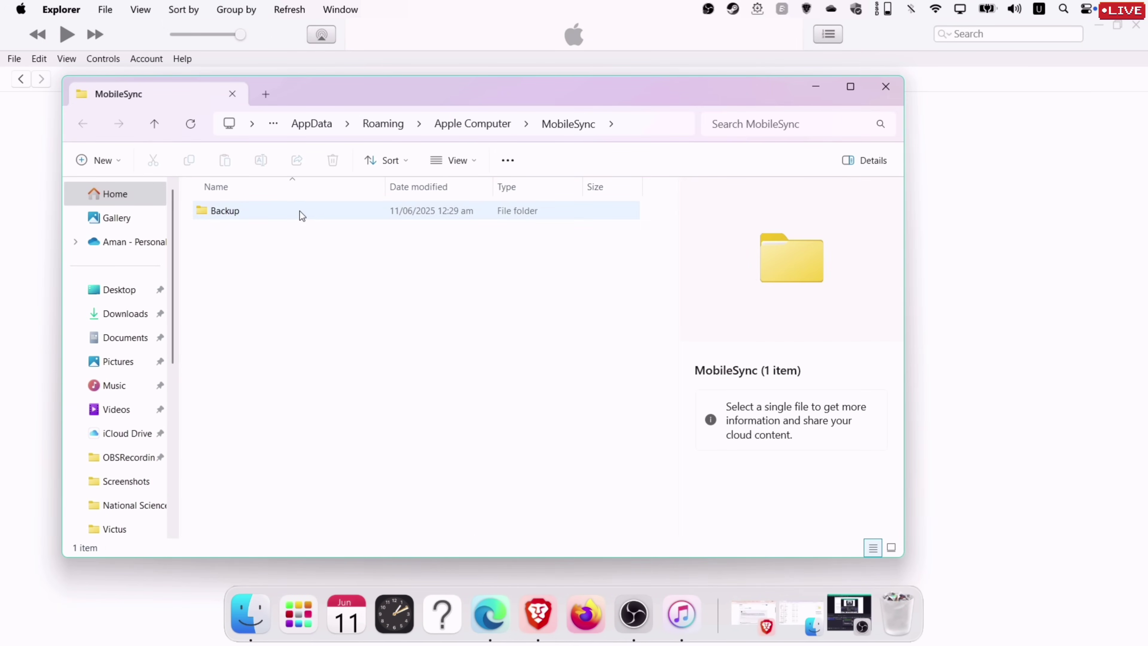
# Go into Backup and the device folder, then open Info.plist in Notepad just once
pyautogui.doubleClick(300, 211)
pyautogui.doubleClick(313, 212)
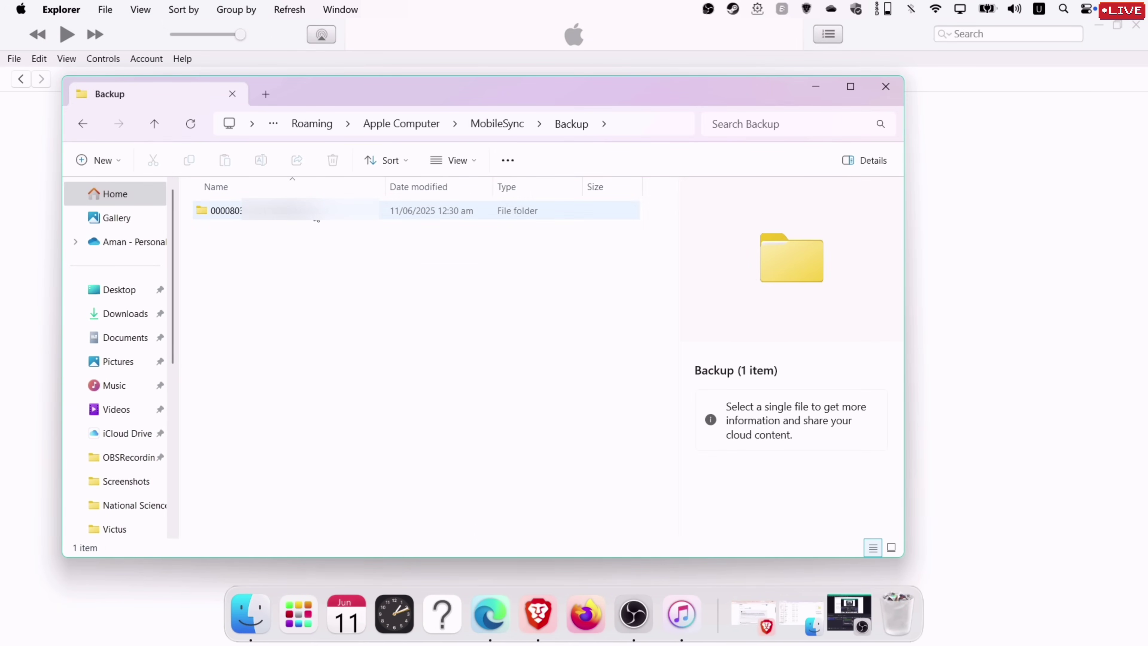
pyautogui.scroll(-8, 313, 317)
pyautogui.scroll(-20, 315, 369)
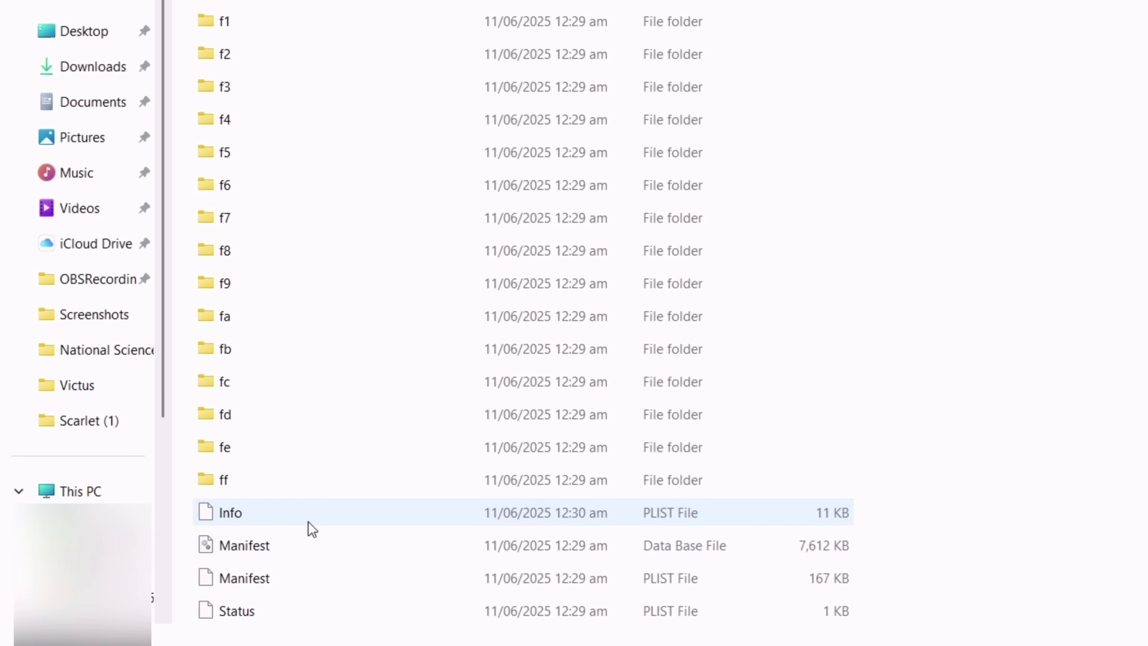
pyautogui.doubleClick(307, 519)
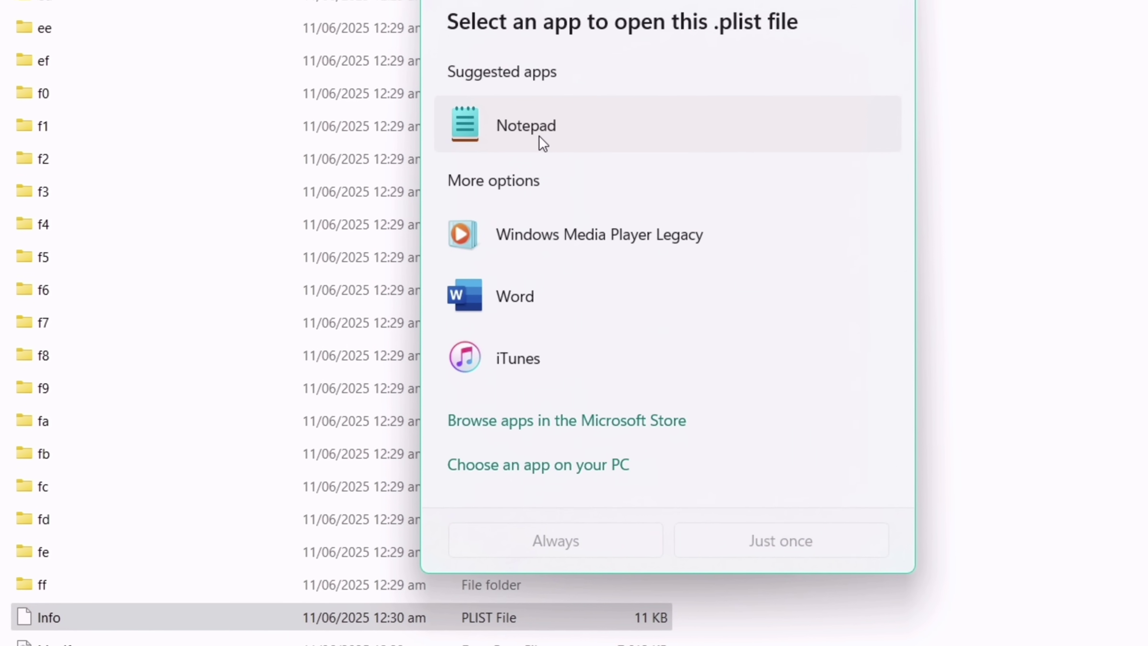
pyautogui.click(723, 33)
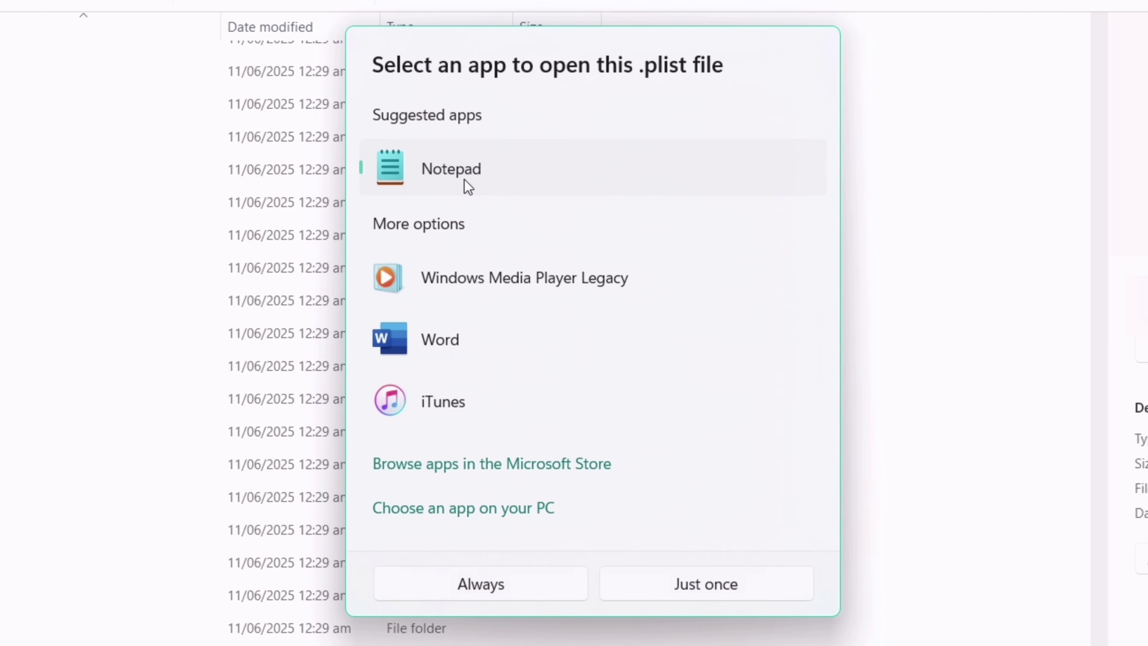
pyautogui.click(696, 573)
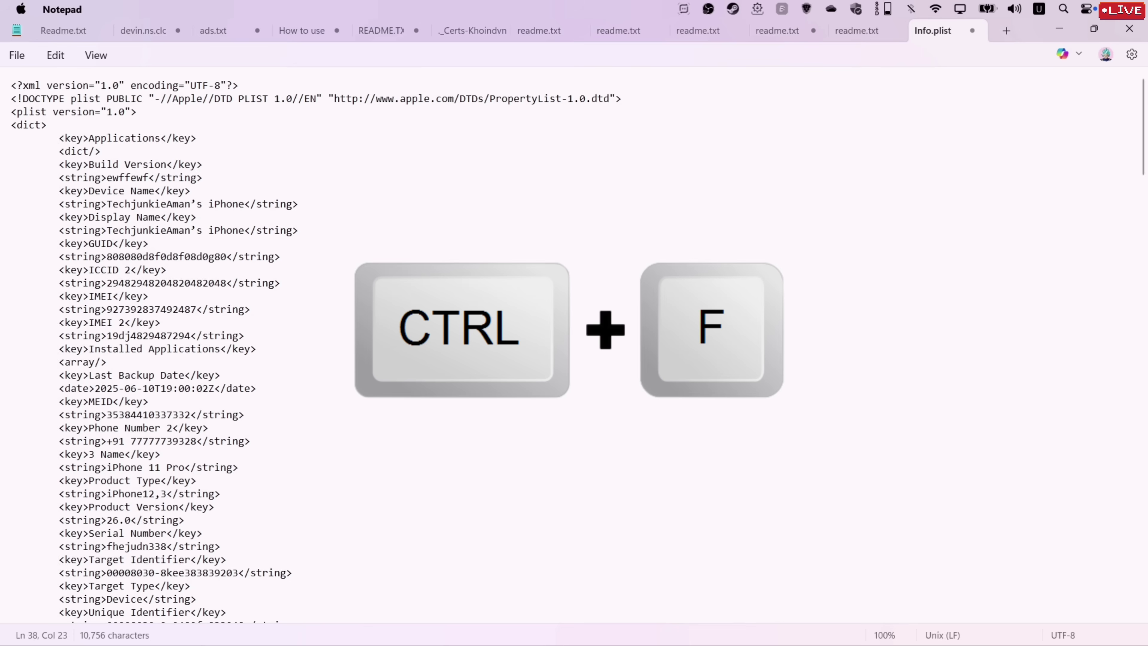
# Find the Product Version entry and replace 26.0 with 18.5
pyautogui.hotkey('ctrl', 'f')
pyautogui.write('product')
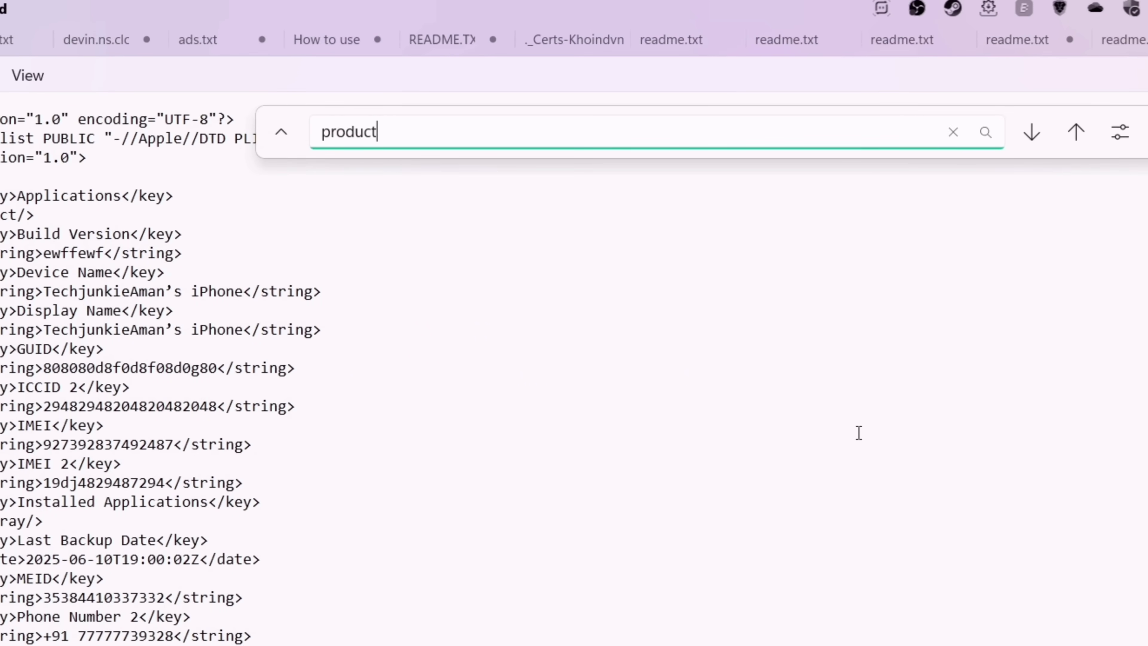
pyautogui.press('Return')
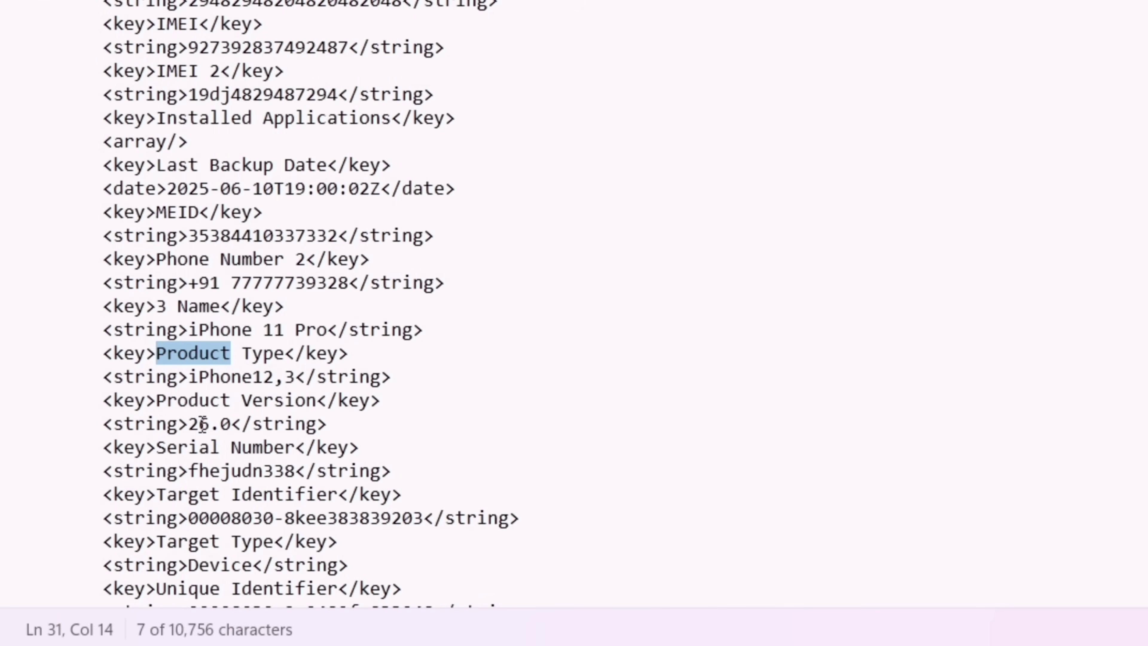
pyautogui.moveTo(231, 427); pyautogui.dragTo(191, 428)
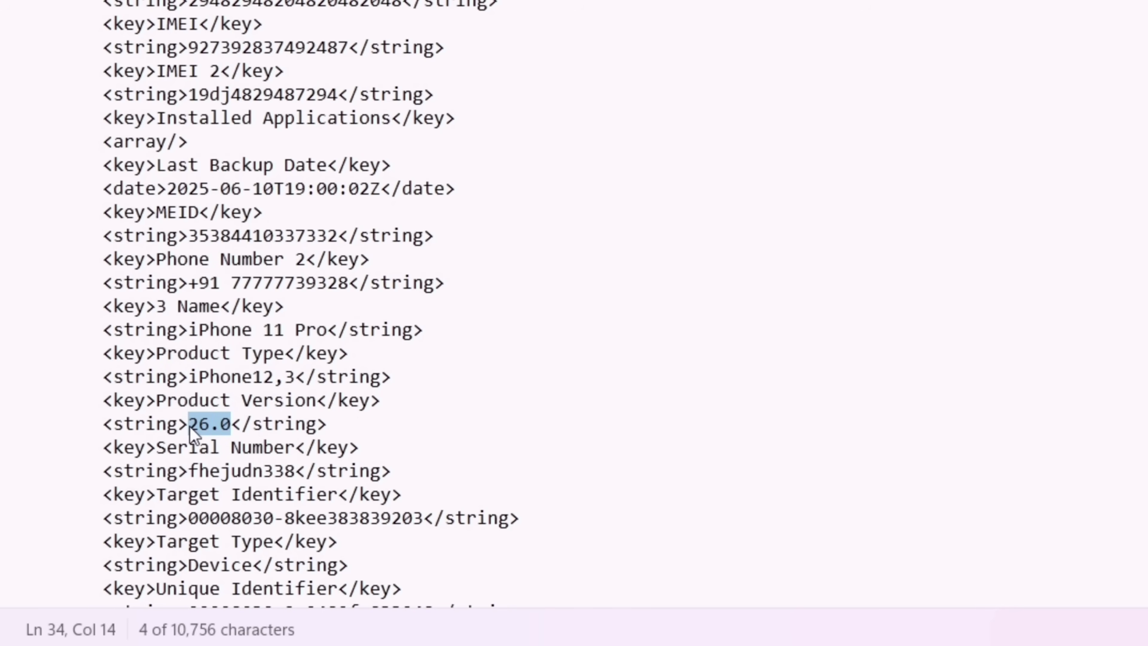
pyautogui.write('18.5')
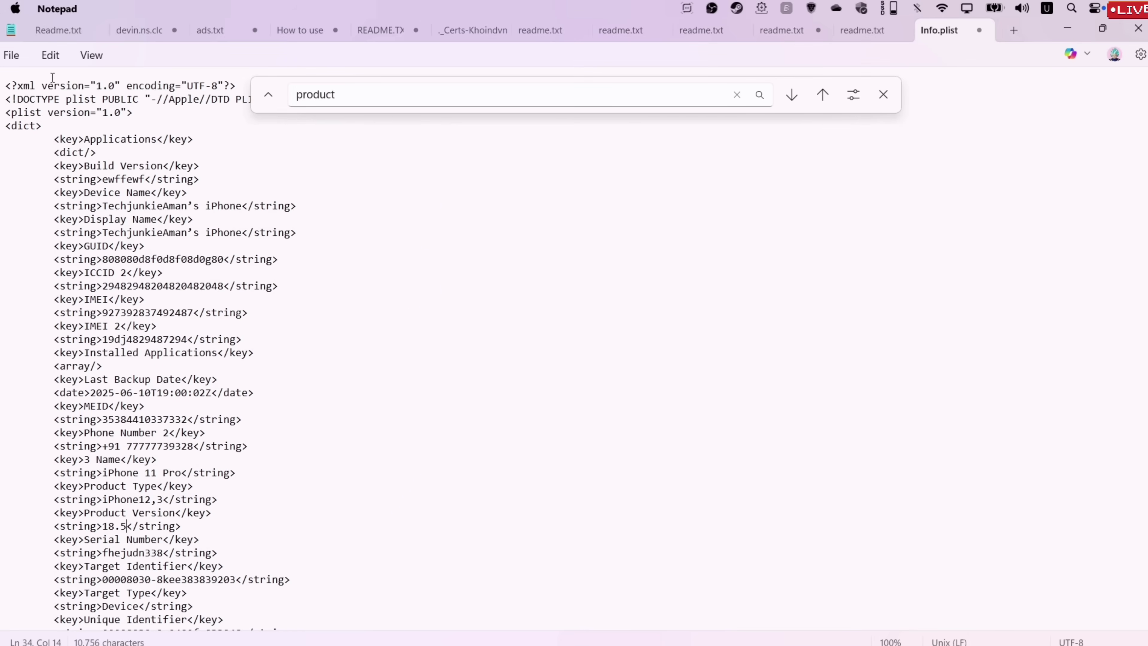
# Save the edited Info.plist and close Notepad
pyautogui.click(11, 55)
pyautogui.click(69, 180)
pyautogui.click(1138, 30)
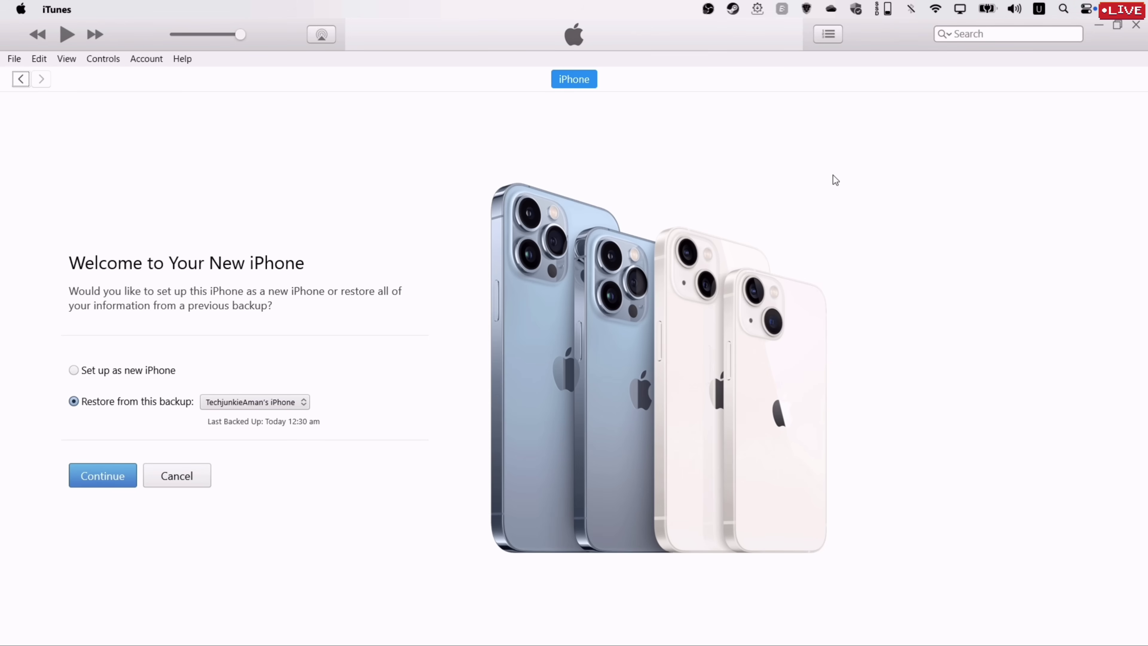
# Try restoring the edited backup, dismiss the software-too-old error, and search Start for iTunes
pyautogui.click(115, 475)
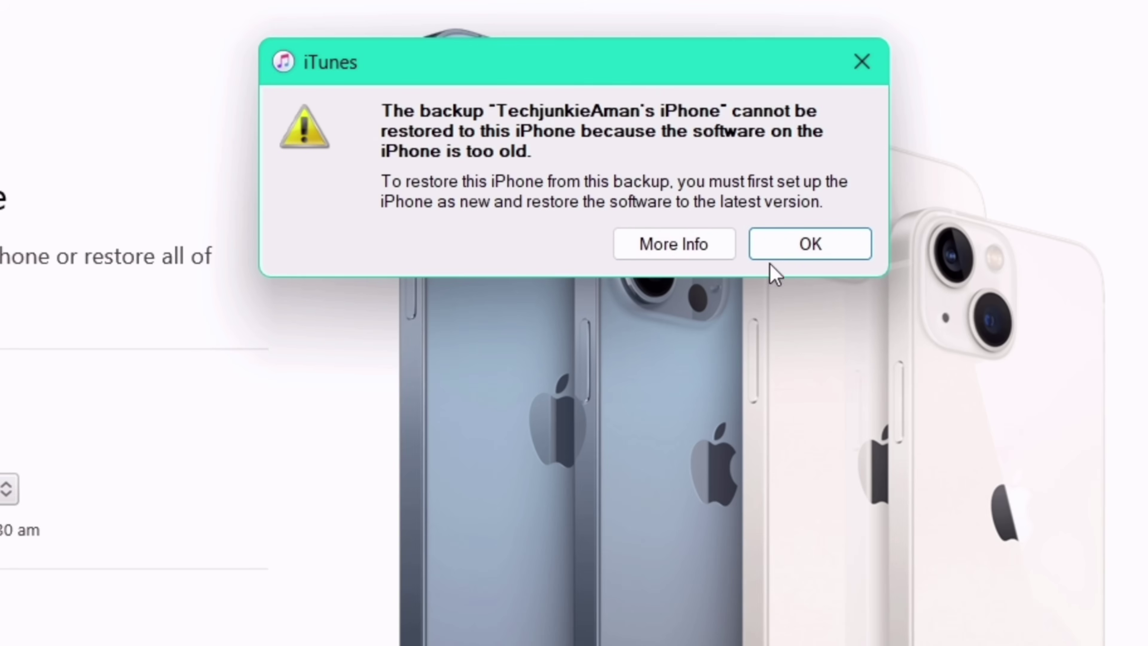
pyautogui.click(809, 252)
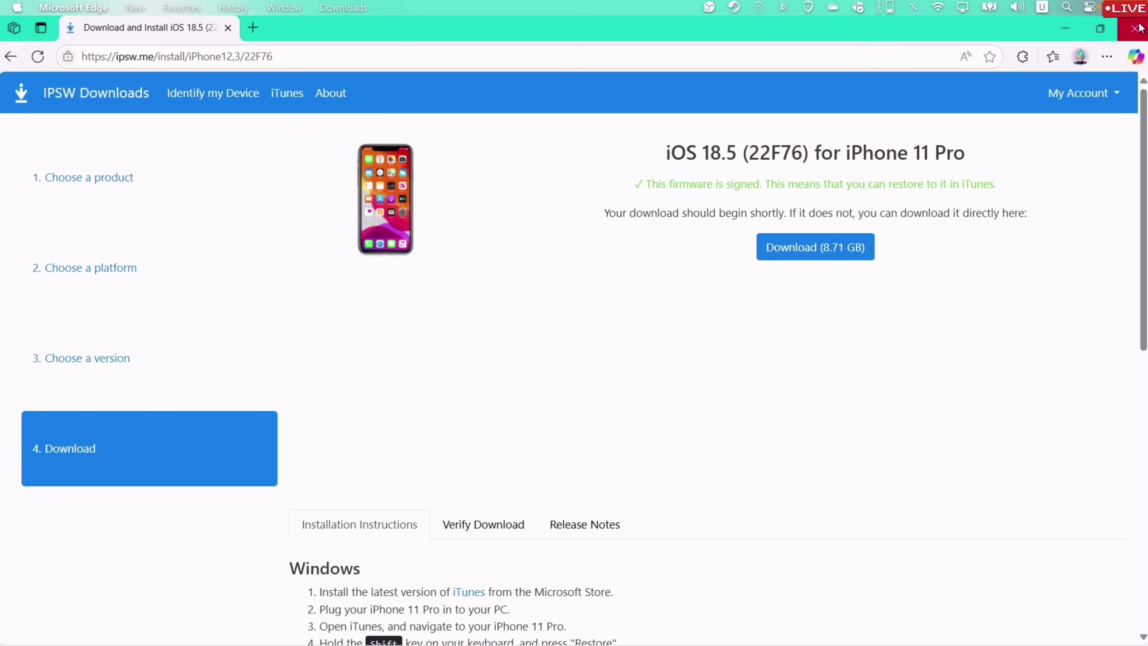
pyautogui.press('super')
pyautogui.write('itun')
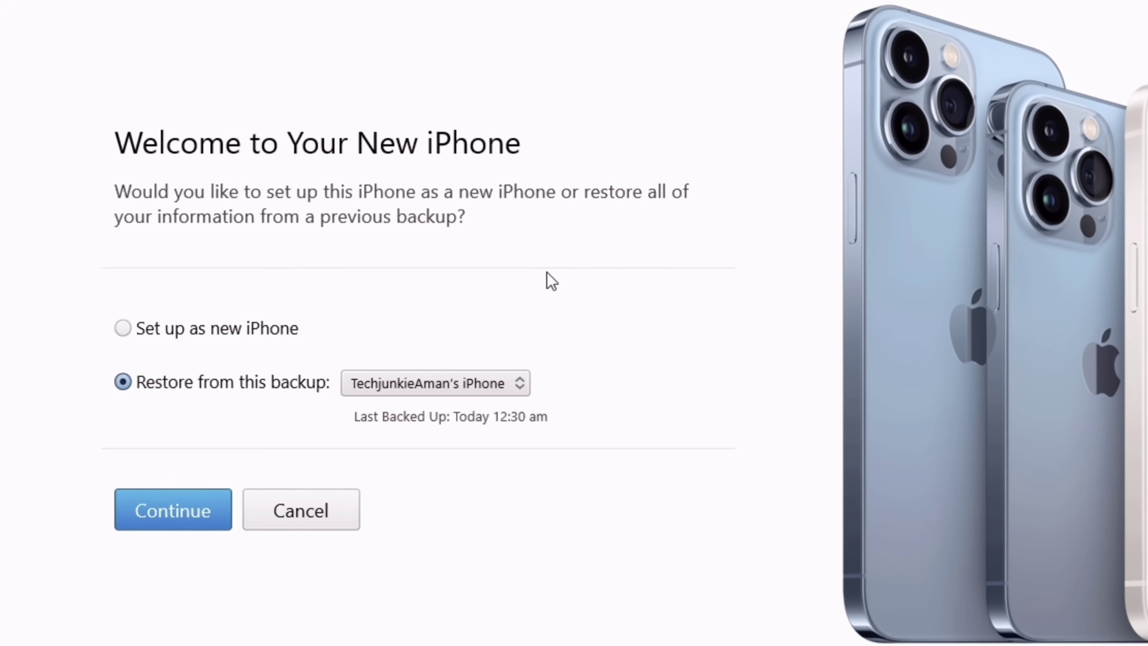
# Select the edited backup in the Restore from this backup list and restore the iPhone
pyautogui.click(520, 383)
pyautogui.click(211, 504)
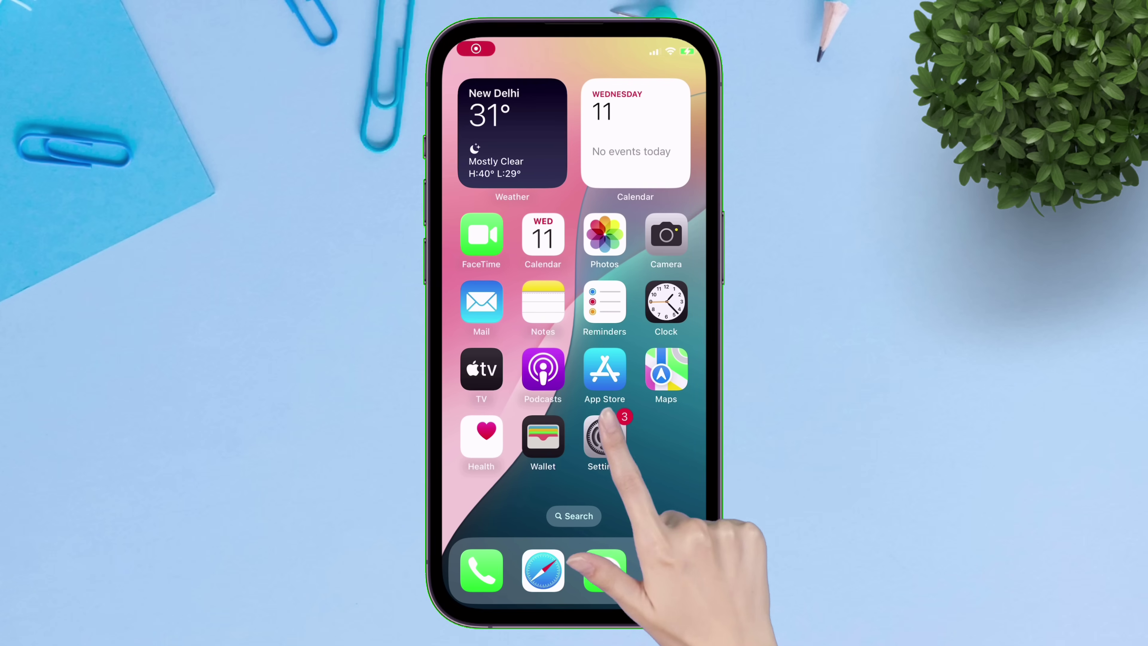
# Check in Settings > General > About that the iPhone runs iOS 18.5 (22F76)
pyautogui.click(604, 436)
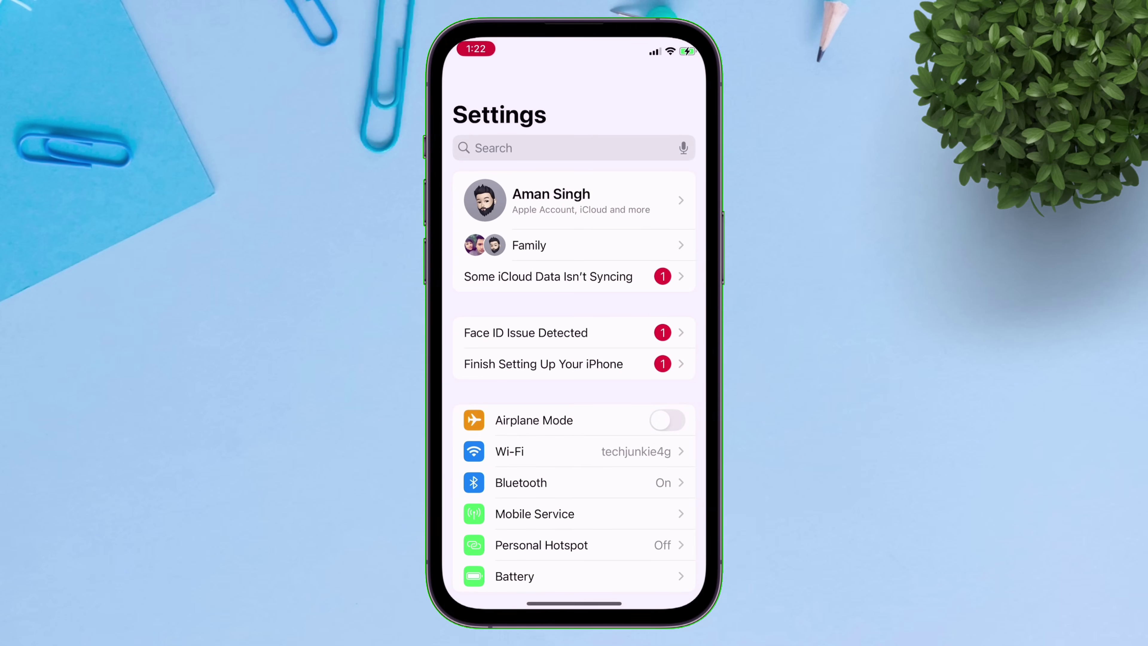
pyautogui.scroll(-3, 574, 361)
pyautogui.click(515, 496)
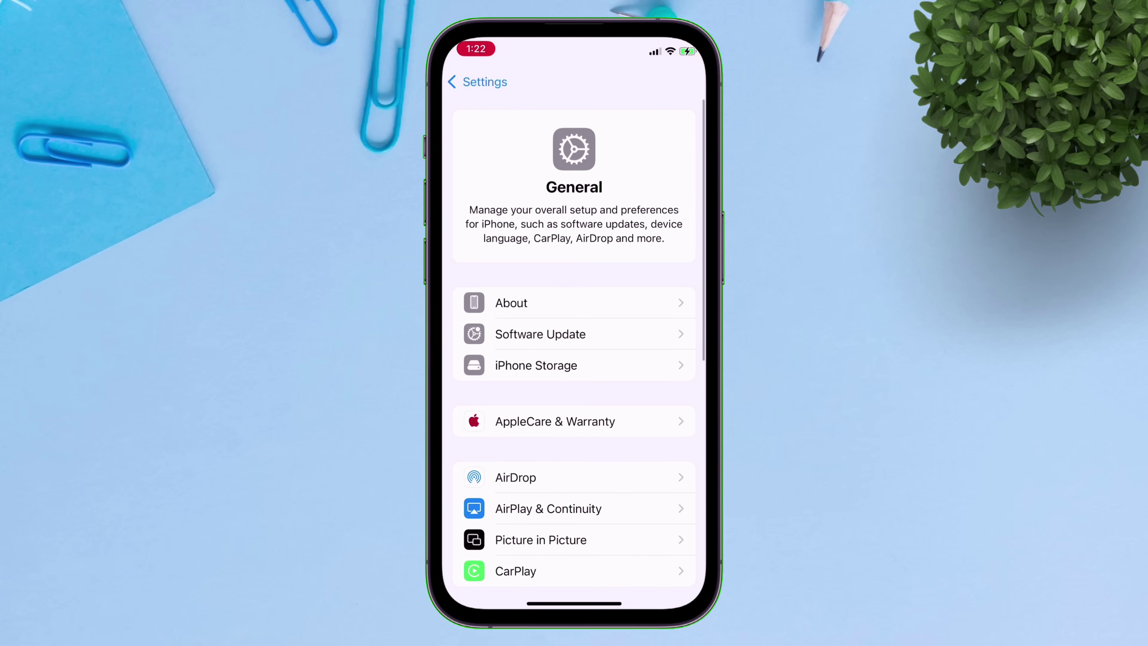
pyautogui.click(520, 302)
pyautogui.click(497, 156)
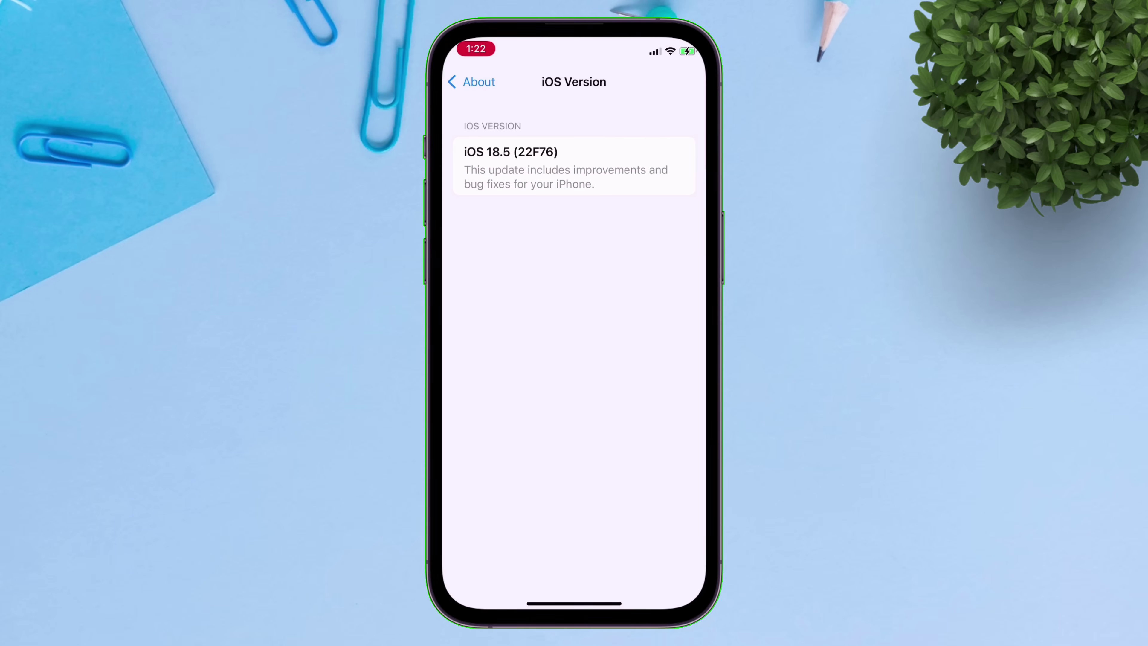
# Check that Photos holds the restored library dated 22 Feb–15 Mar 2024
pyautogui.moveTo(573, 603); pyautogui.dragTo(574, 407)
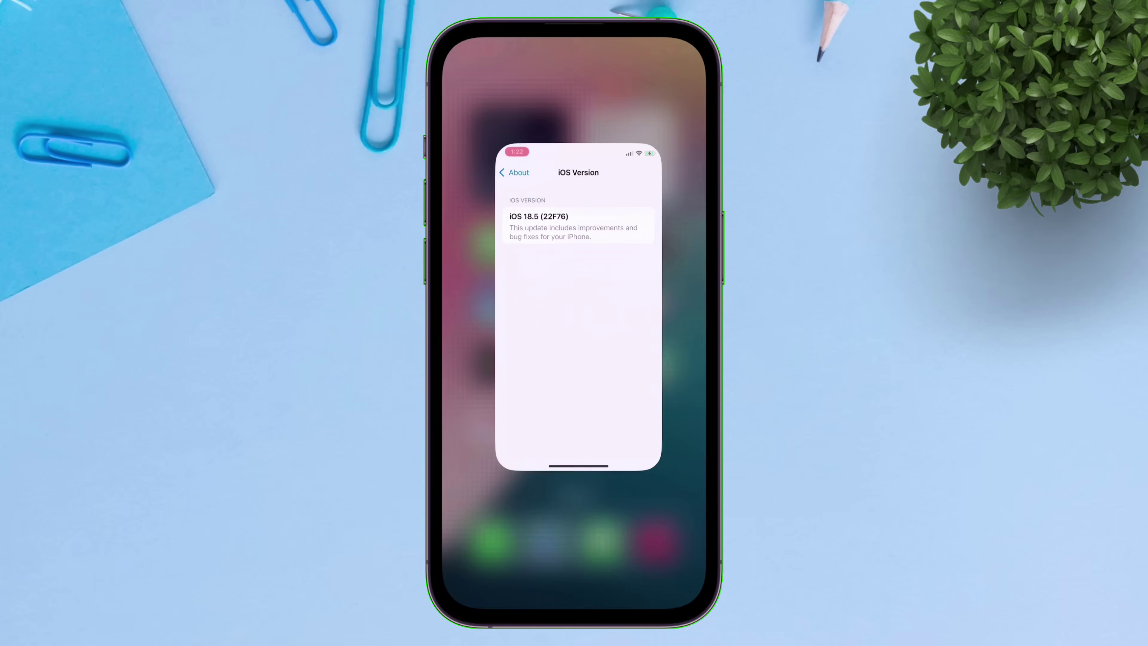
pyautogui.click(605, 236)
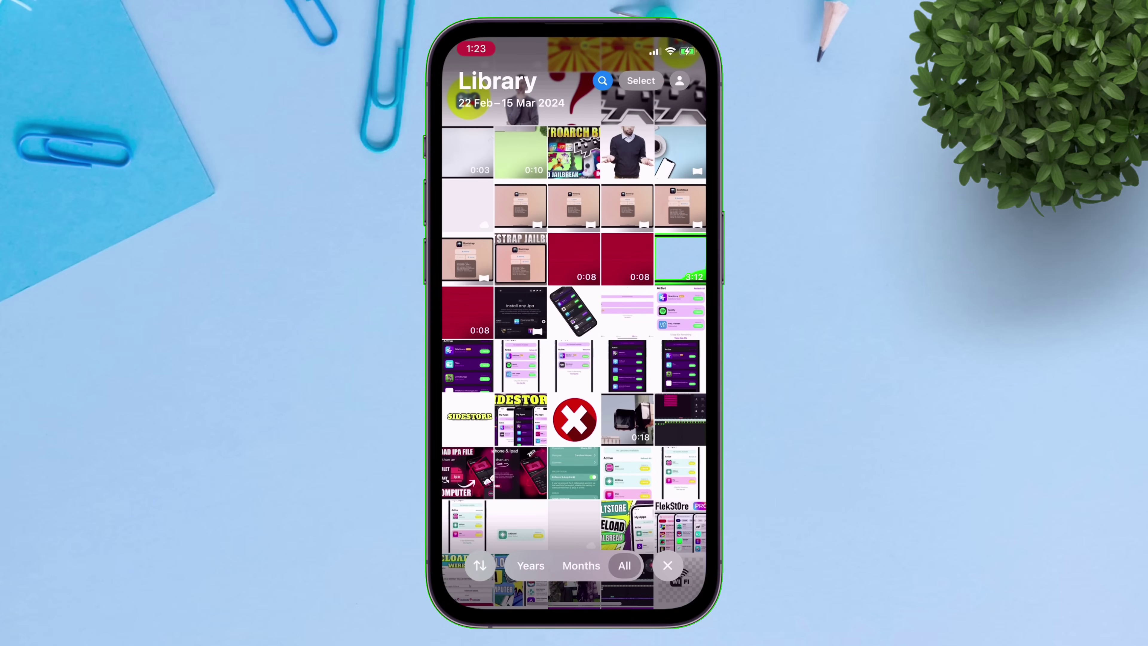
pyautogui.scroll(-1, 574, 362)
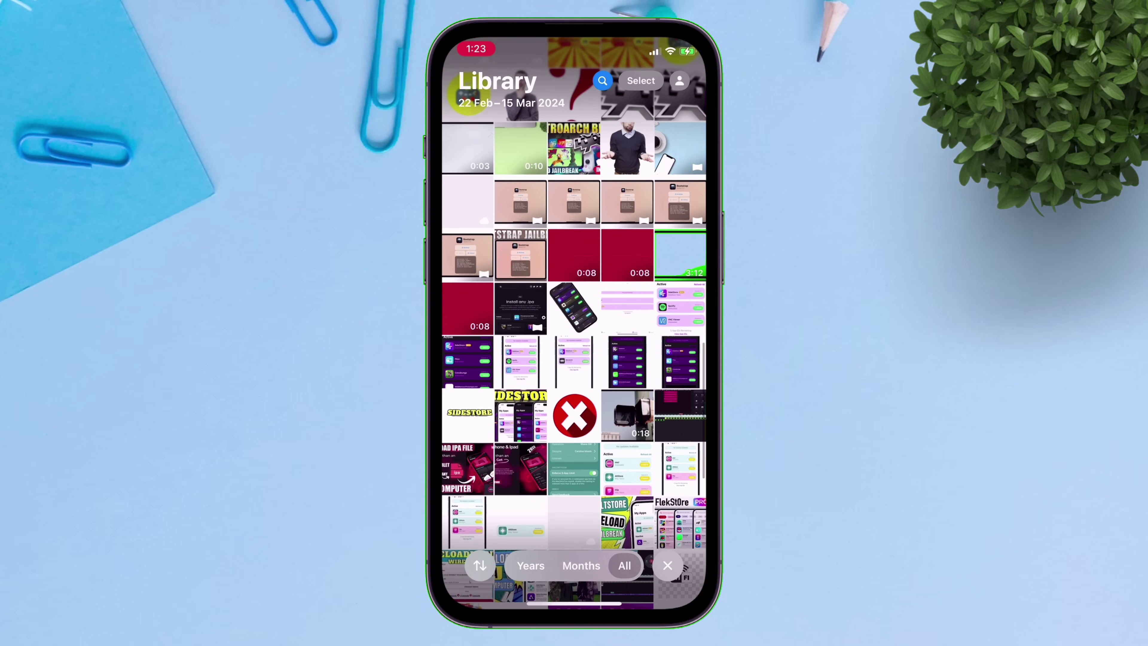